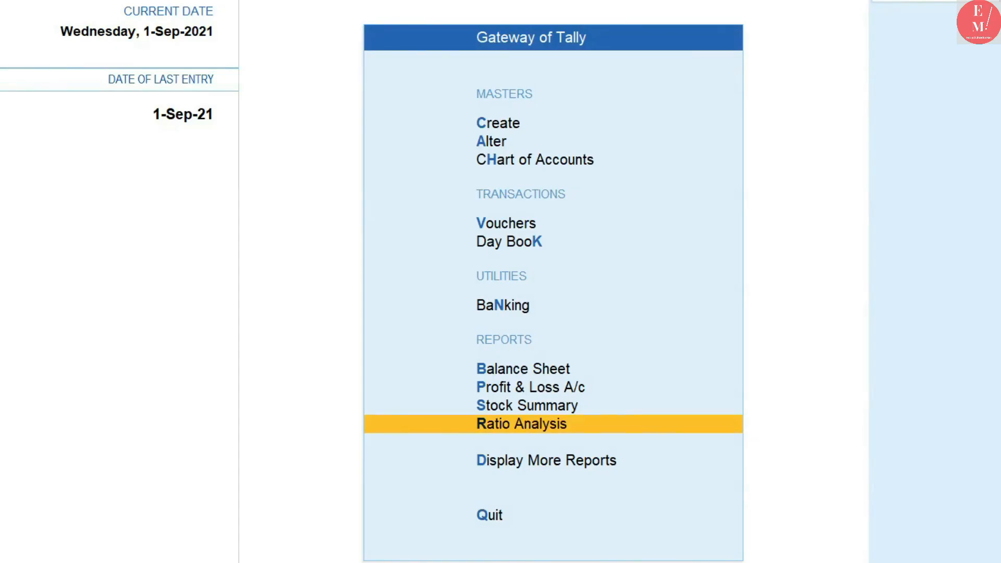
Open a new purchase voucher from the Vouchers section of the Gateway of Tally.
key("Up")
key("Up")
key("Up")
key("Up")
key("Up")
key("Up")
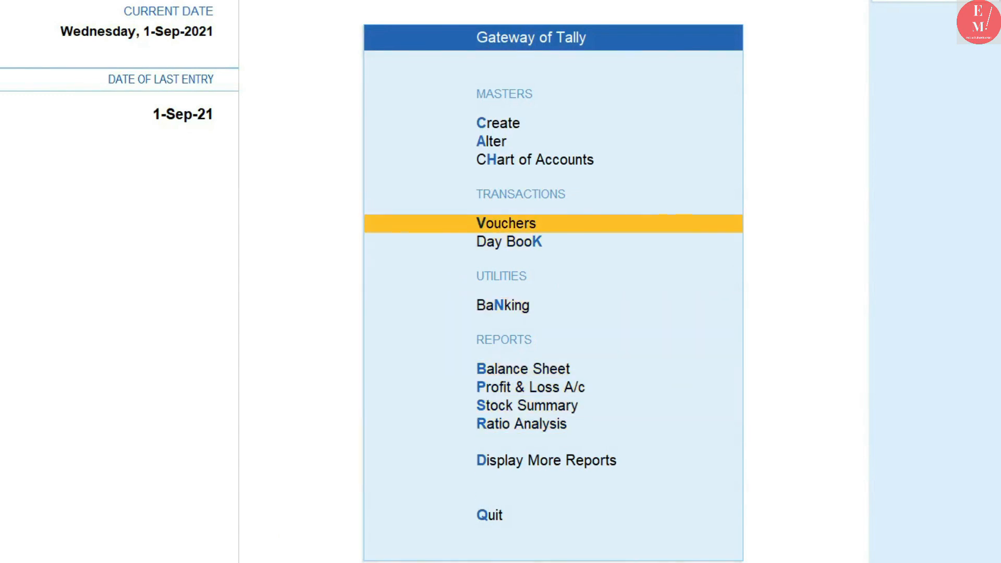
key("Return")
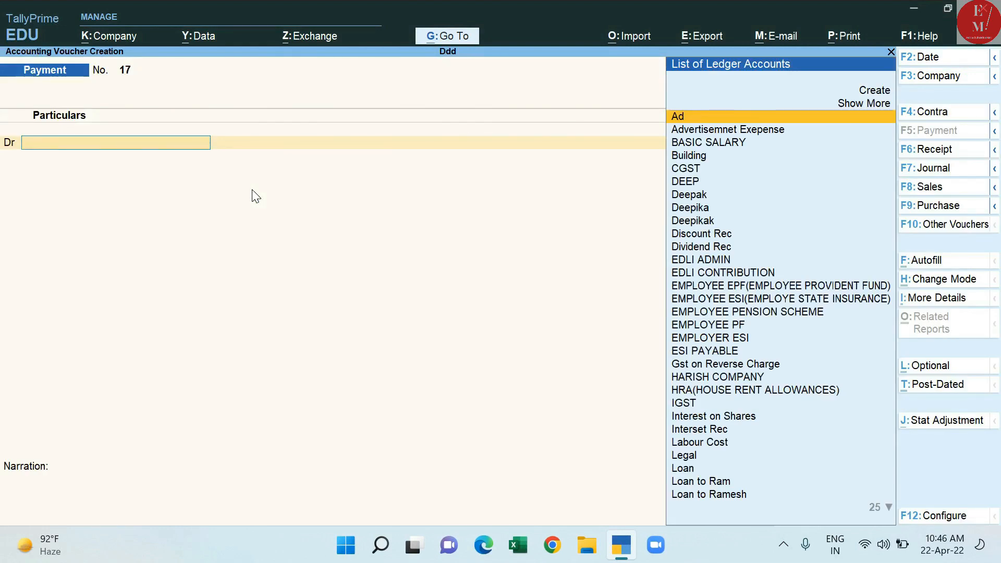
left_click(939, 206)
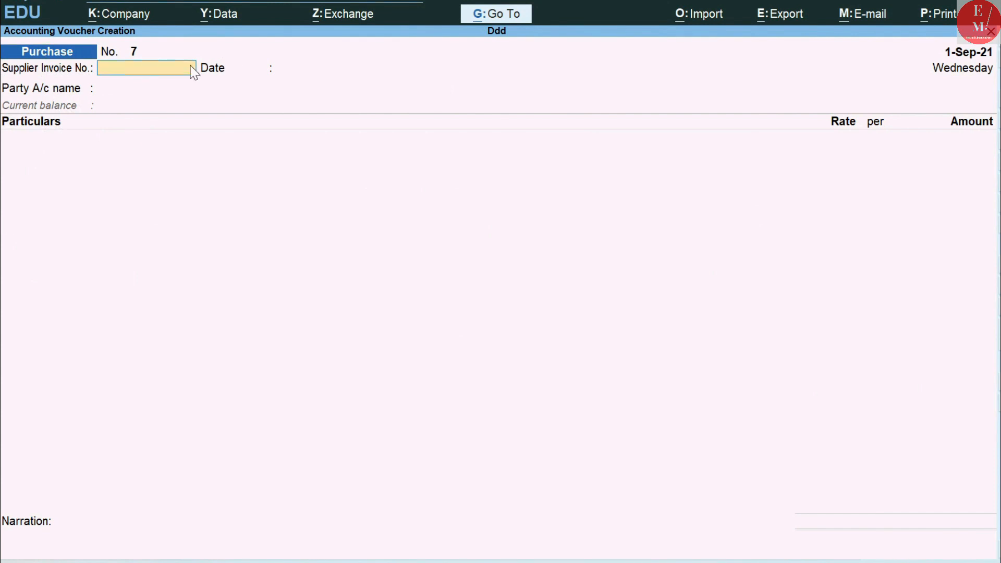
Enter supplier invoice number 1 and set the supplier invoice date to 1-7-2021.
key("Return")
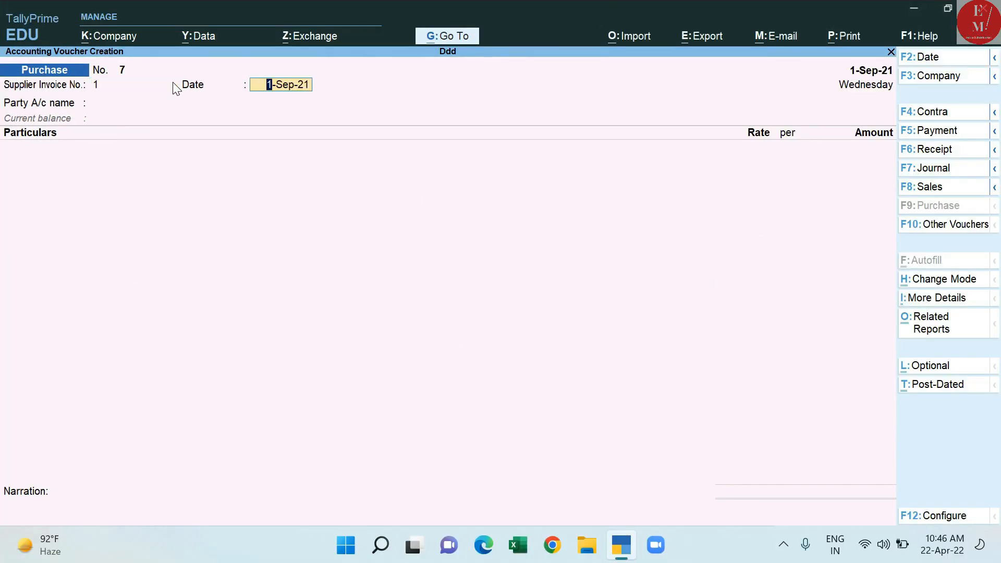
type("1-7-2021")
key("Return")
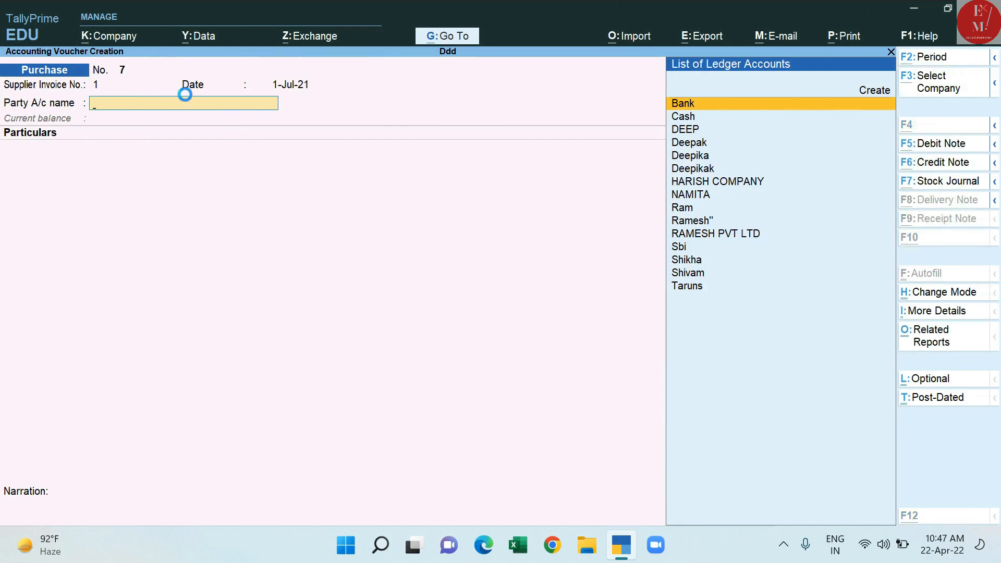
Create a party ledger with the supplier's name under Sundry Creditors, keep its remaining default details and save it.
key("alt+c")
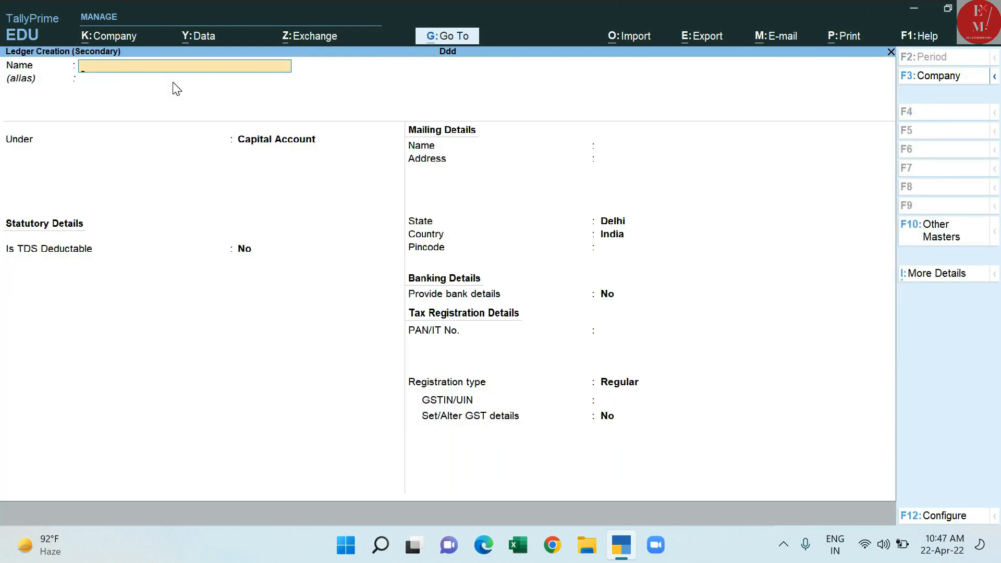
type("Jai")
key("Return")
key("Return")
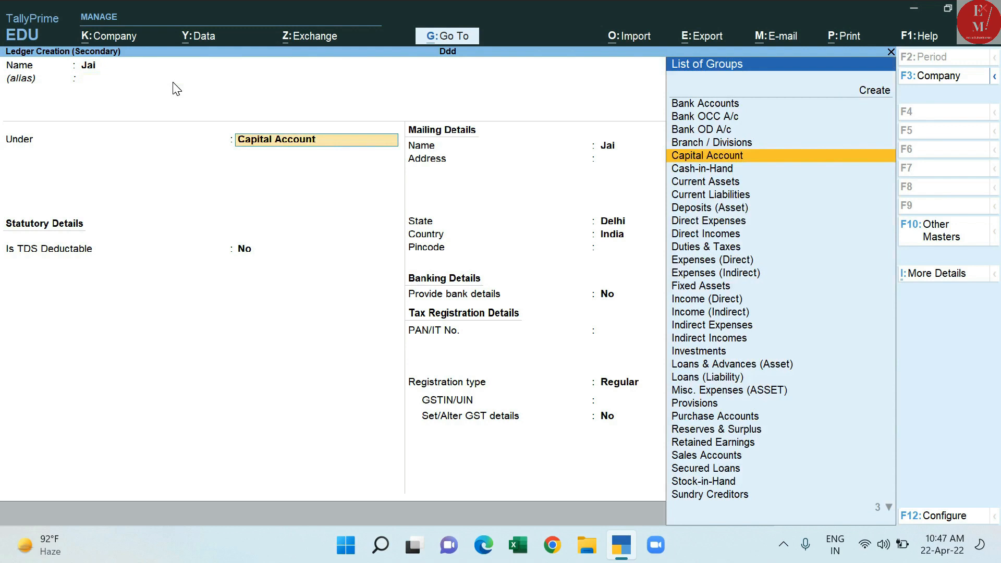
type("S")
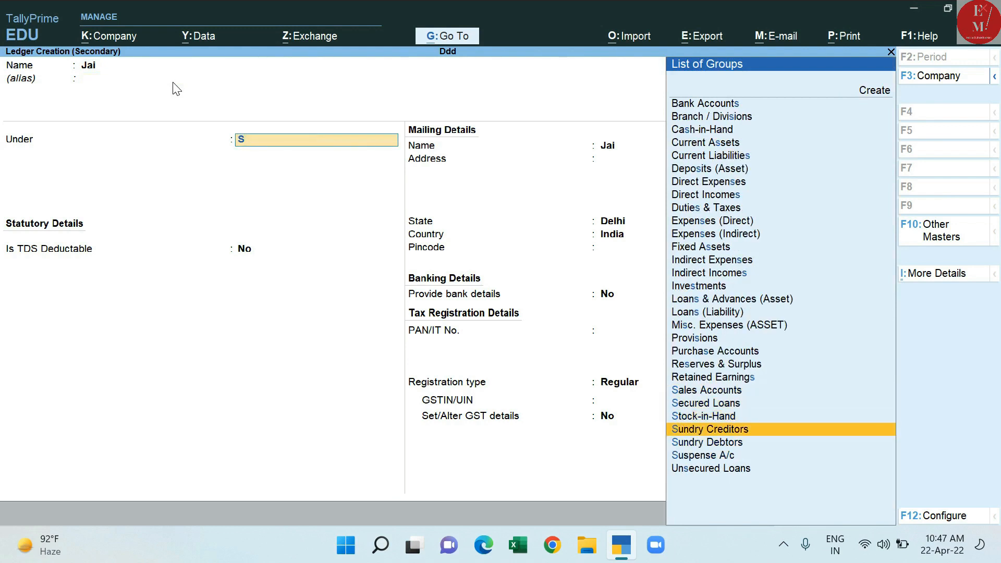
key("Return")
key("Return")
key("Return")
key("Return")
key("Return")
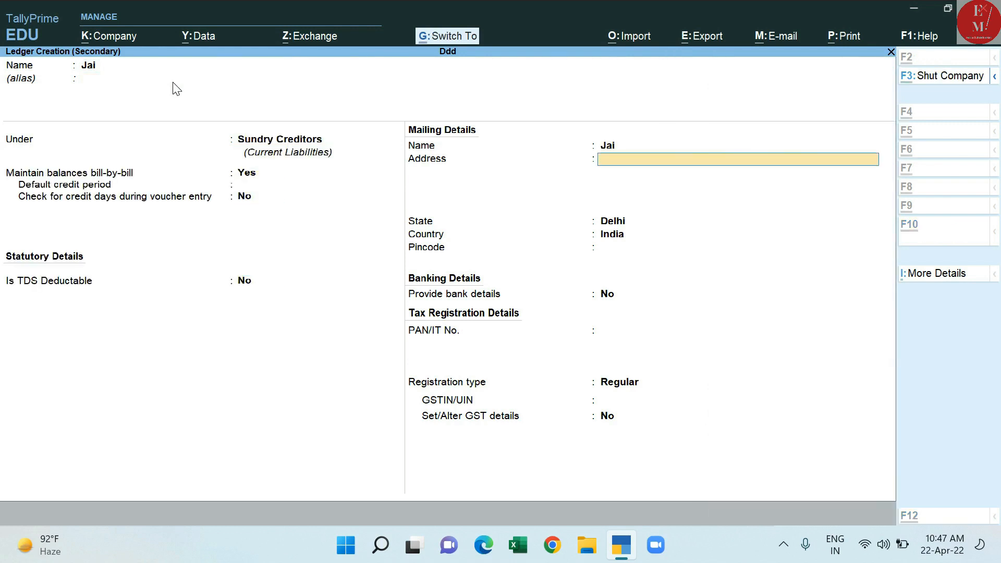
key("ctrl+a")
Accept the receipt and party details for the new supplier without filling in any dispatch information.
key("Return")
key("Return")
key("Return")
key("Return")
key("Return")
key("Return")
key("Return")
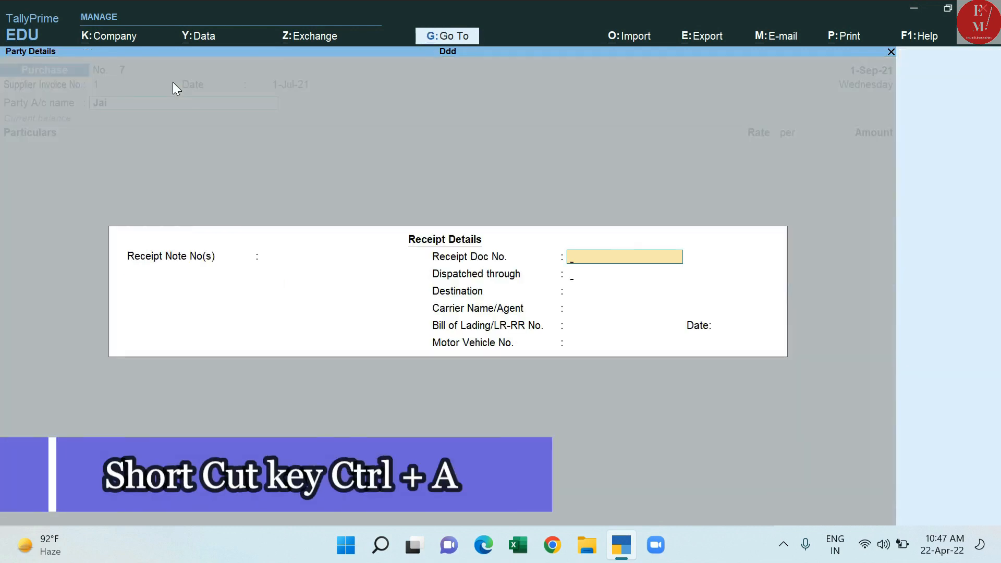
key("Return")
key("Return")
key("Return")
key("Return")
key("Return")
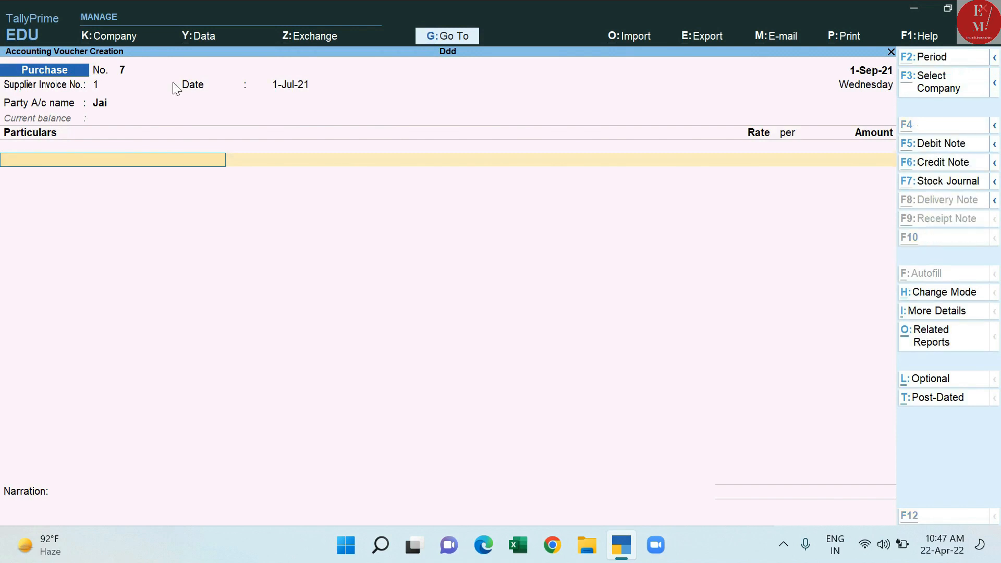
Create a new ledger named Advertisement Ex for the particulars line and place it under Indirect Expenses.
key("alt+c")
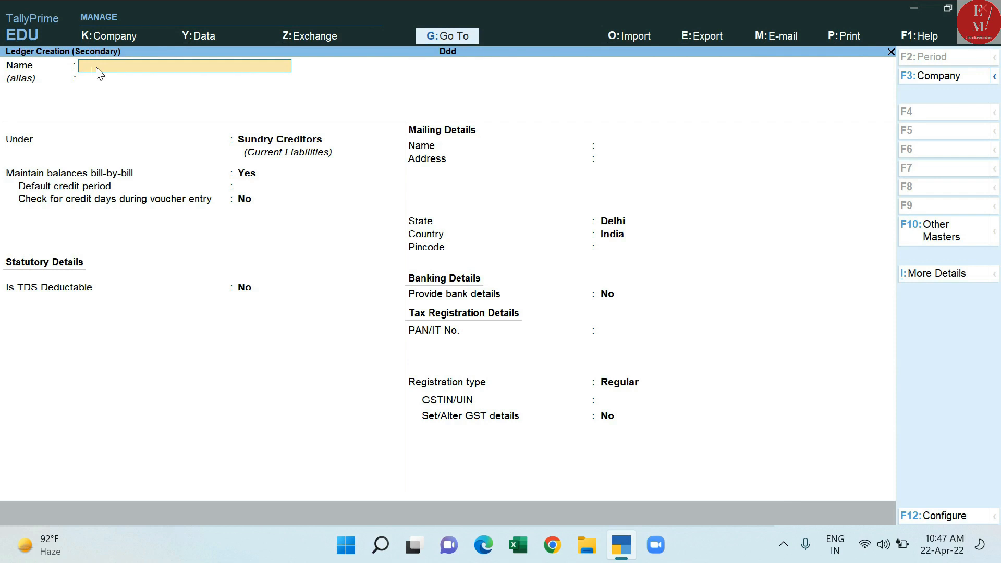
type("Advertisement Ex")
key("Return")
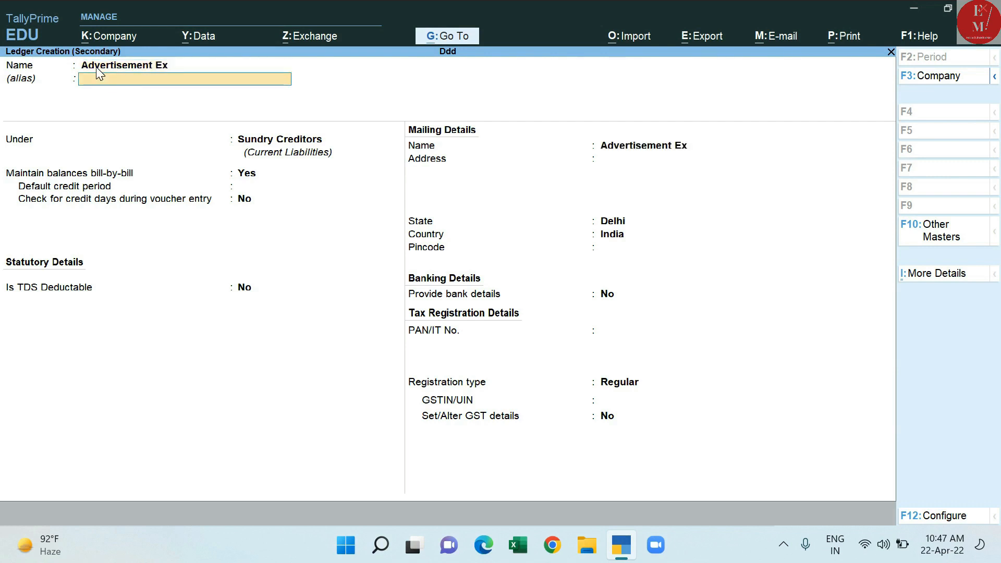
key("Return")
type("i")
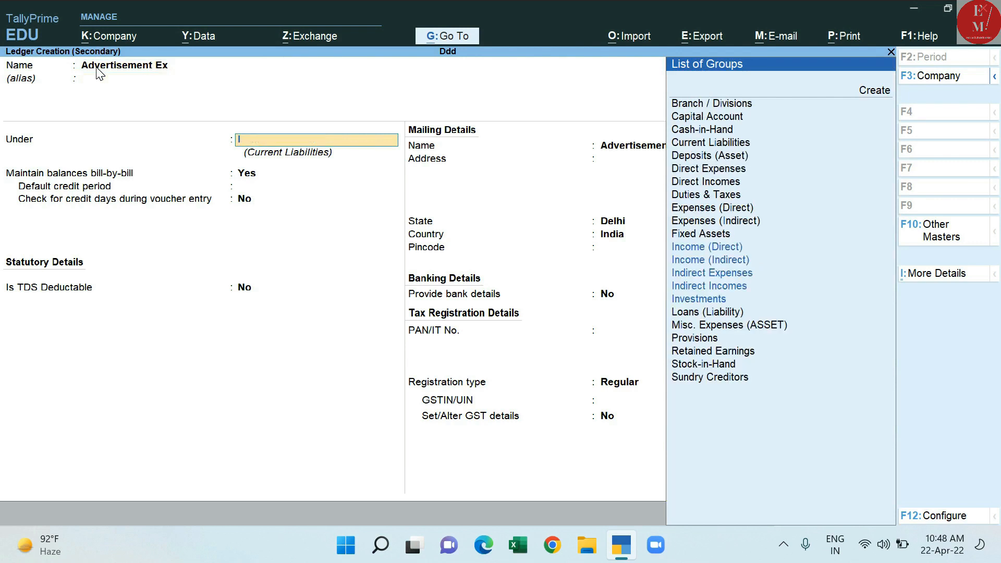
type("nd")
key("Return")
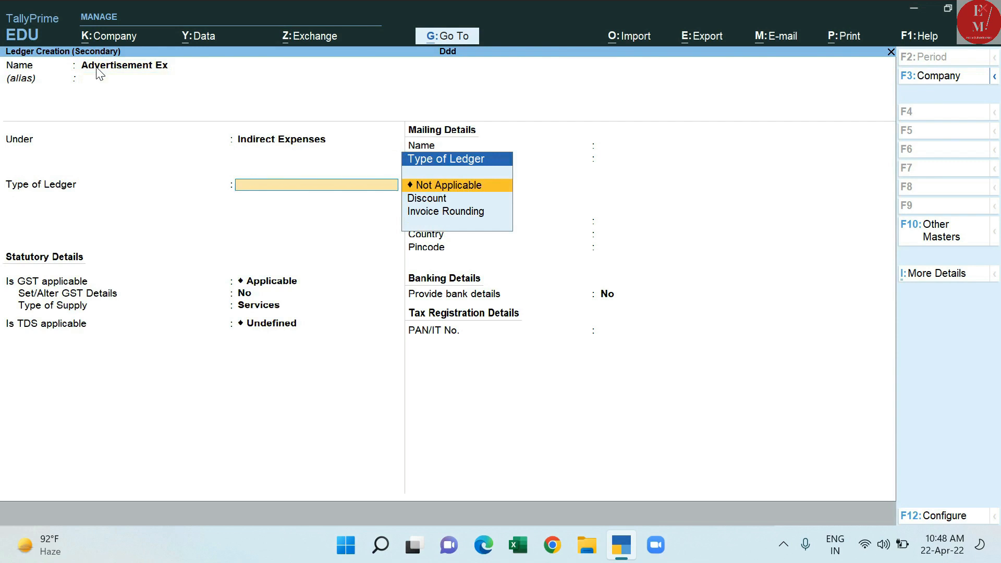
Keep the ledger type Not Applicable, GST Applicable and supply type Services, then save the Advertisement Ex ledger.
key("Return")
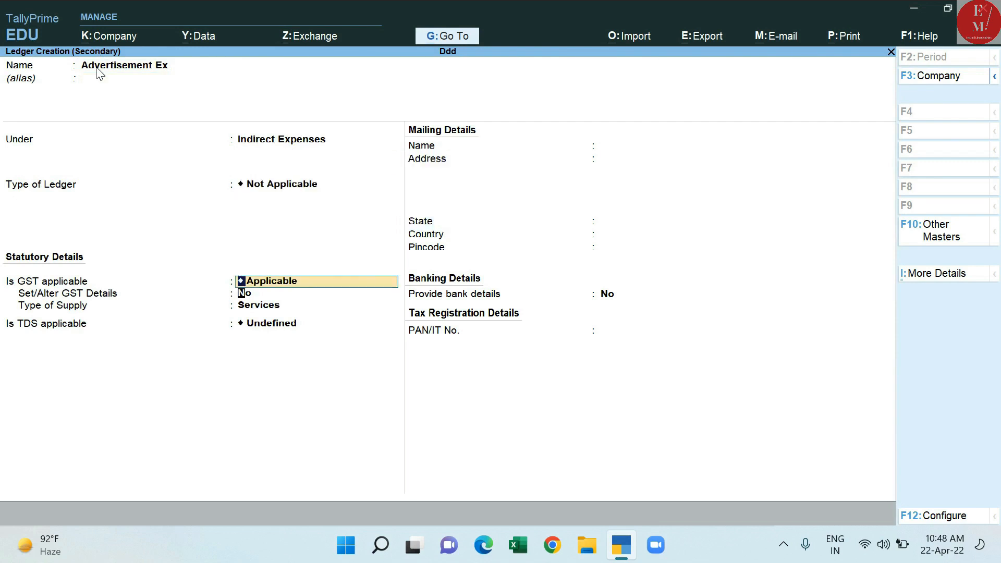
key("Return")
key("Return")
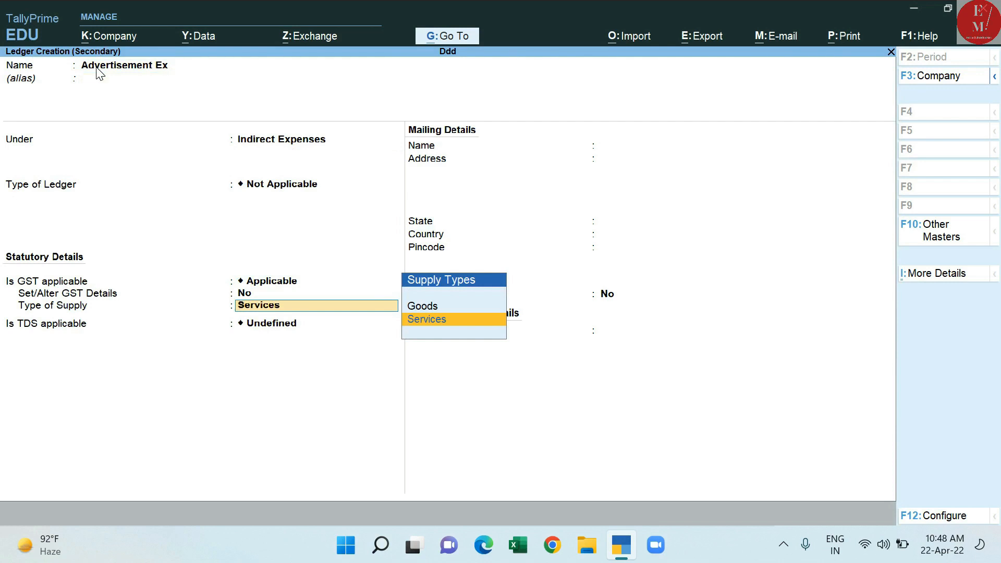
key("Return")
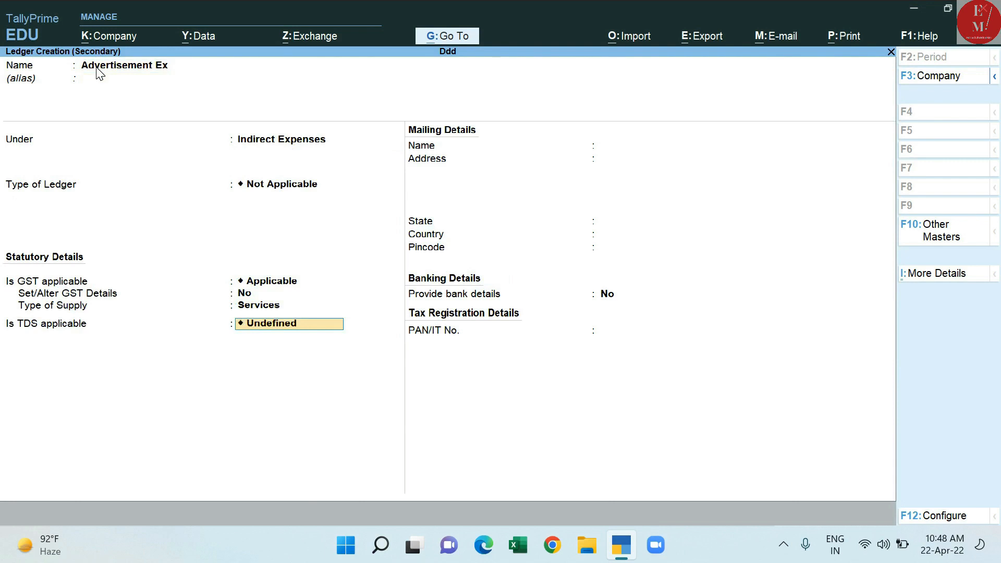
key("Return")
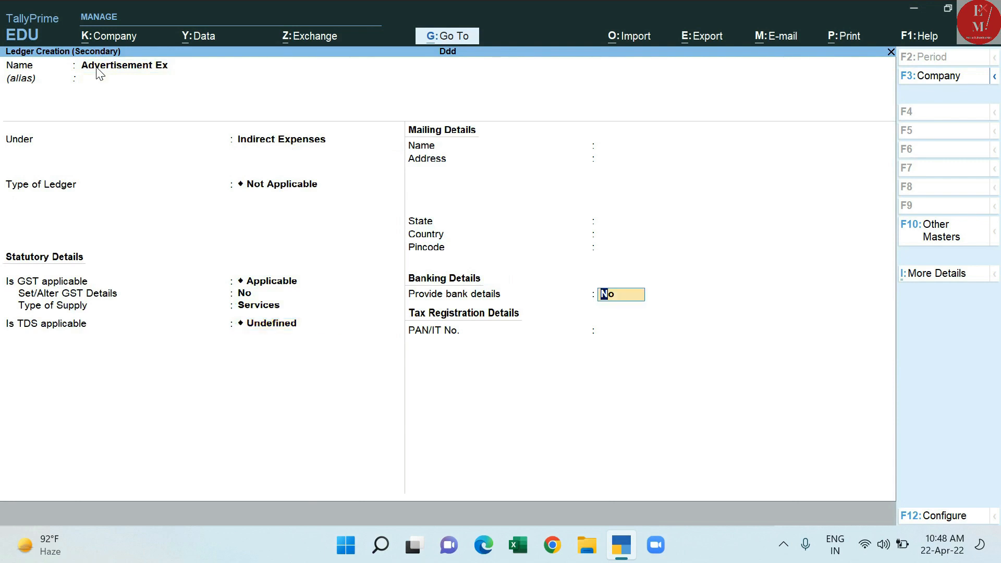
key("Return")
key("Return")
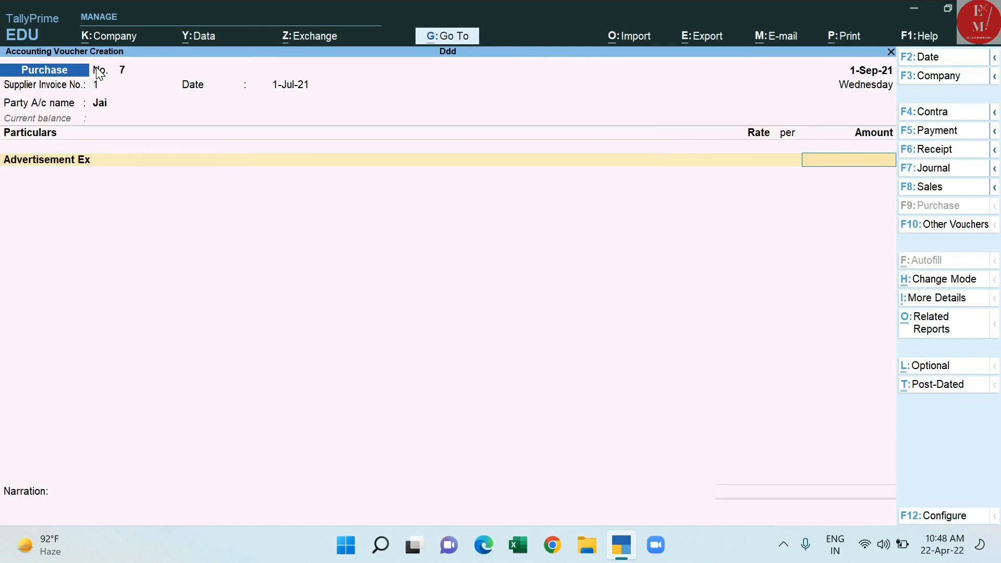
Enter 30000 as the Advertisement Ex amount and finish the particulars entries.
type("30000")
key("Return")
key("Return")
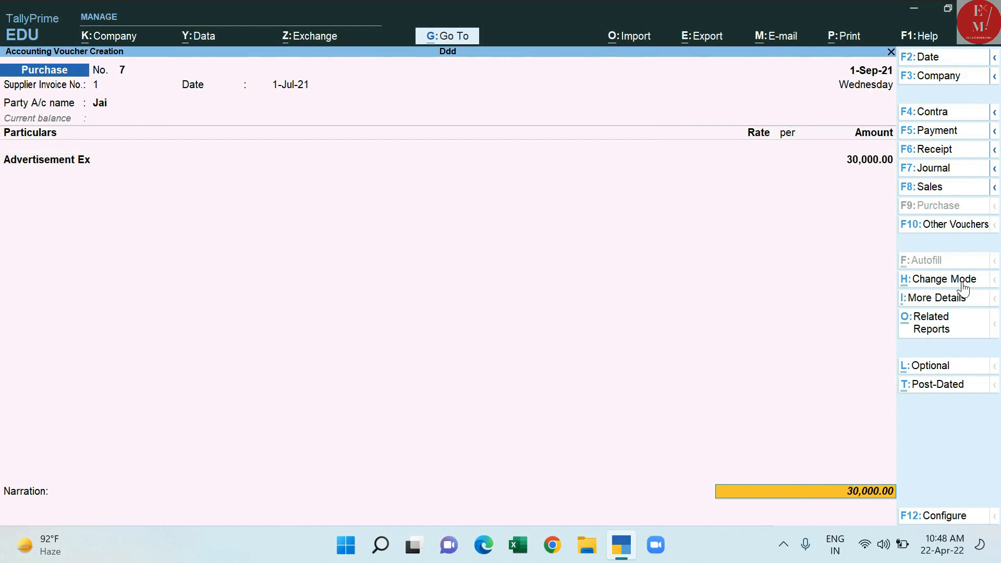
Check the voucher mode, keep it as Accounting Invoice and save the purchase voucher.
left_click(983, 287)
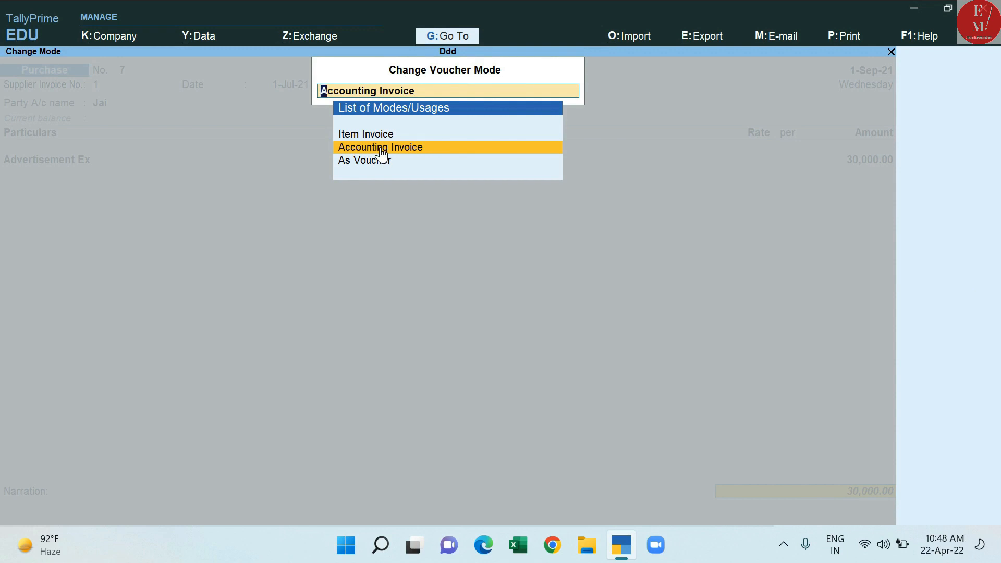
key("Return")
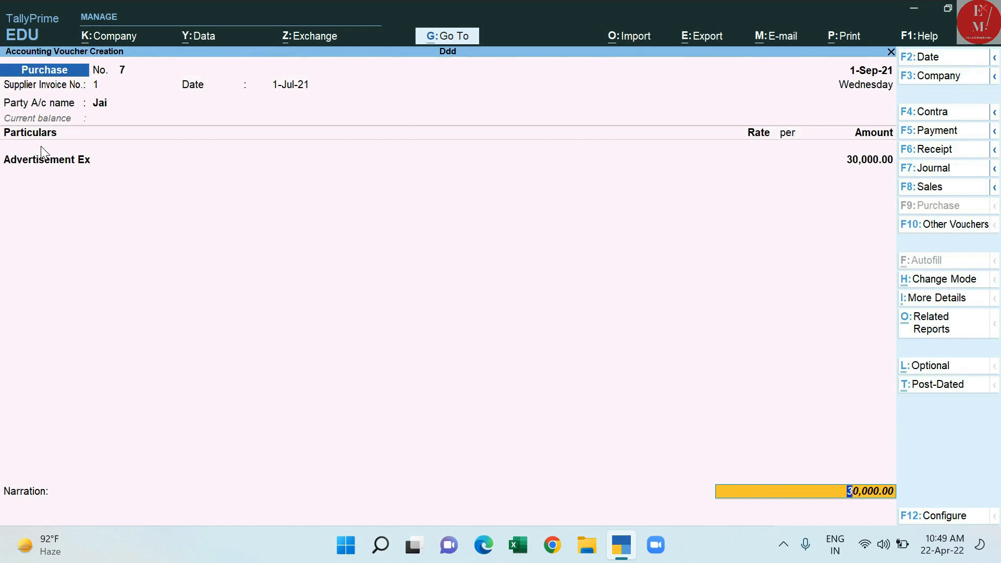
key("ctrl")
key("ctrl+a")
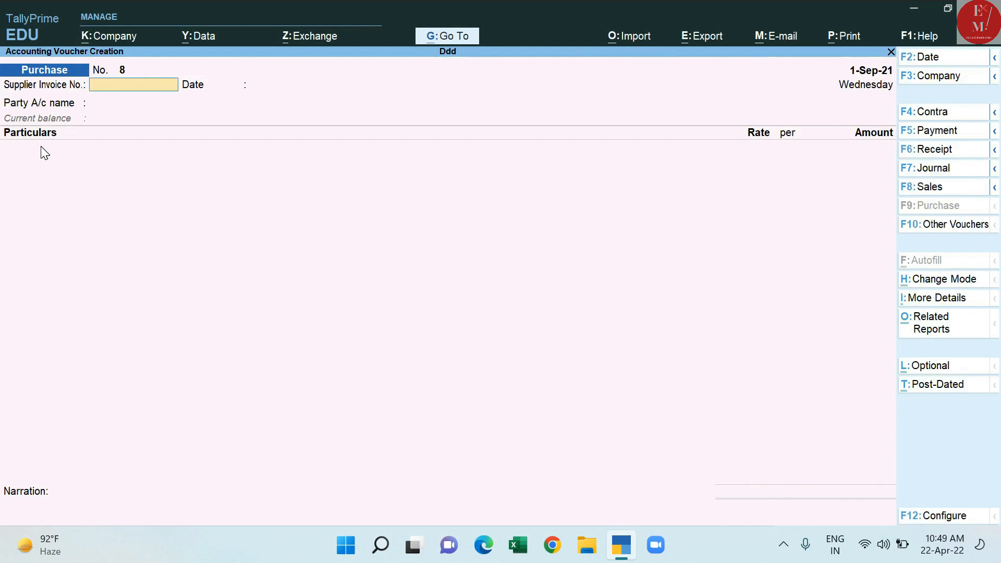
Change the new purchase voucher's mode to Item Invoice.
key("ctrl+h")
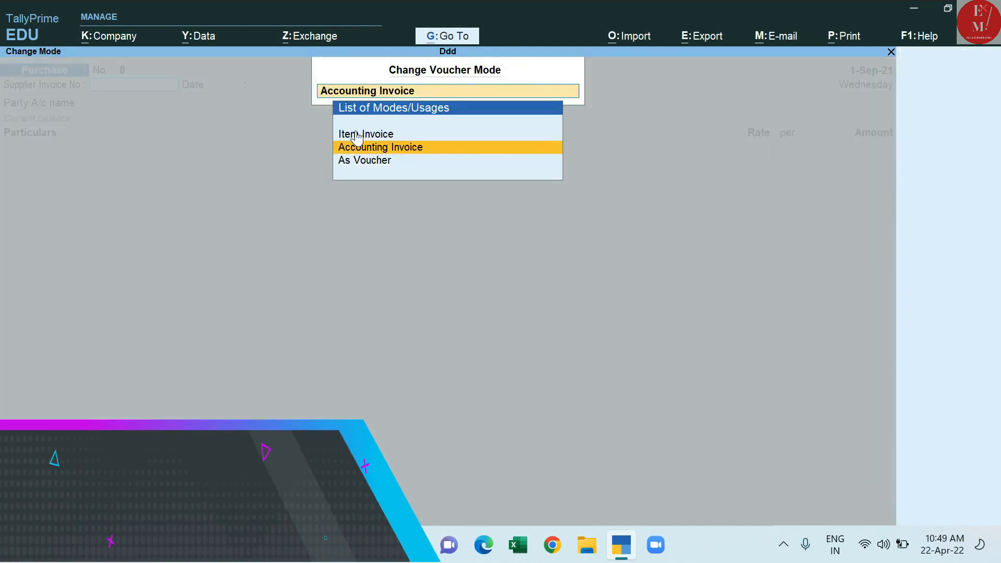
key("Up")
key("Return")
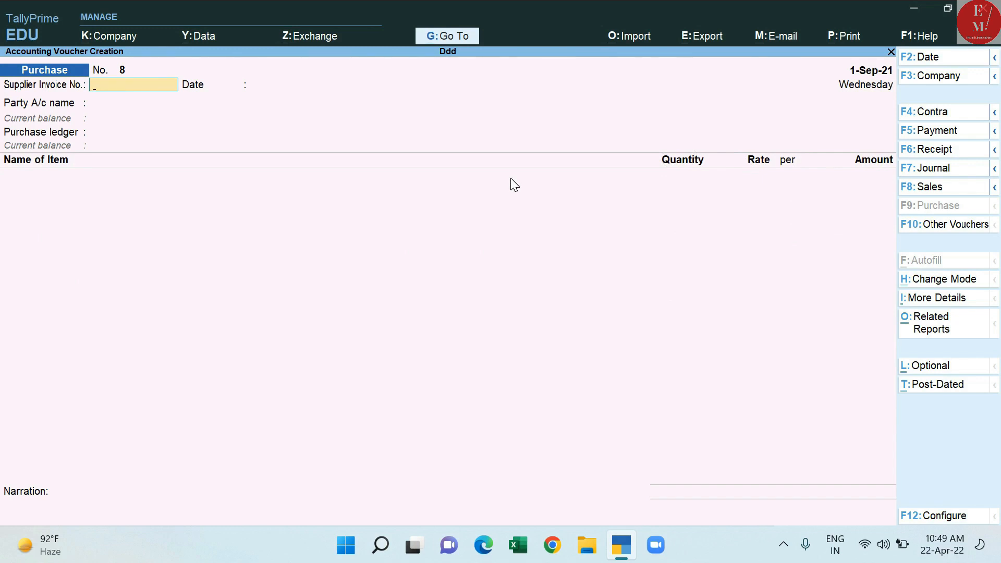
Enter supplier invoice number 2 and keep the supplier invoice date as 1-Sep-21.
type("2")
key("Return")
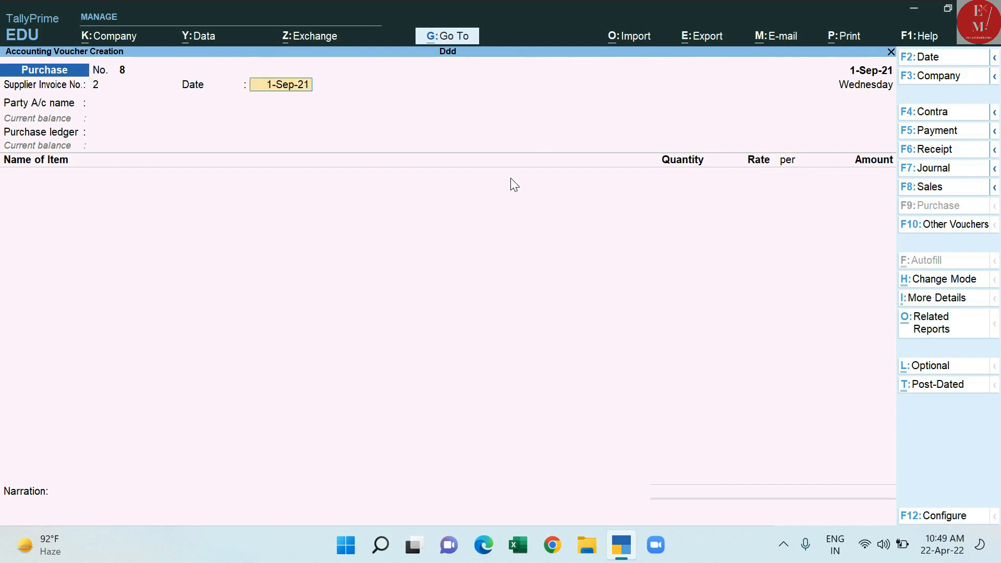
key("Return")
Start a new party ledger with the second supplier's name and place it under Sundry Creditors.
key("Down")
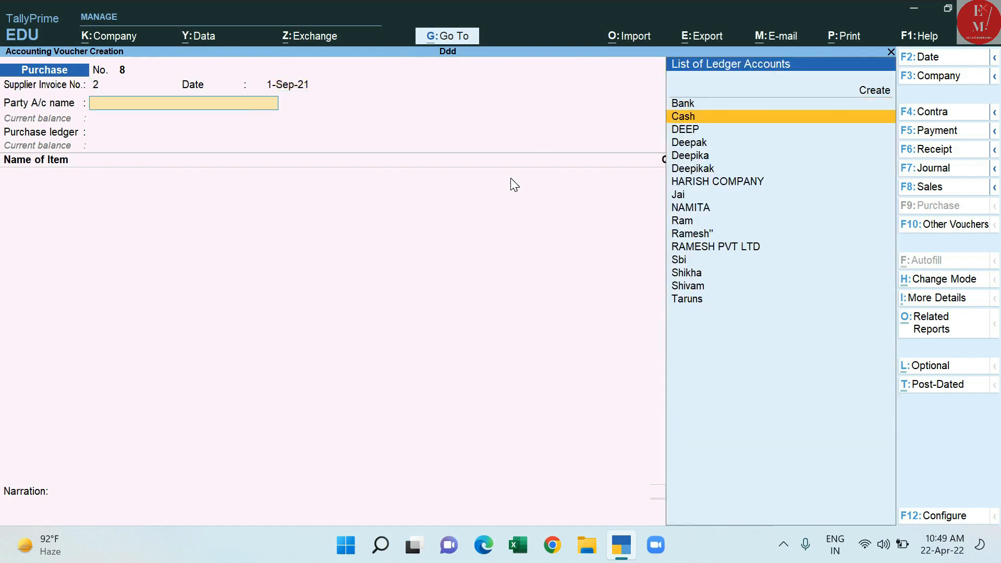
key("alt+c")
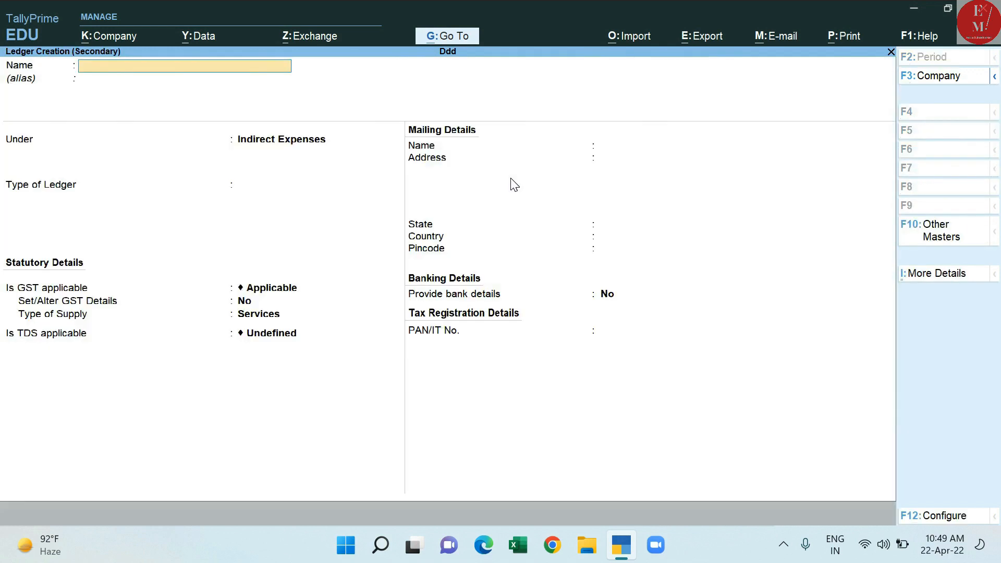
type("Varun")
key("Return")
key("Return")
key("BackSpace")
type("S")
key("Down")
key("Down")
key("Down")
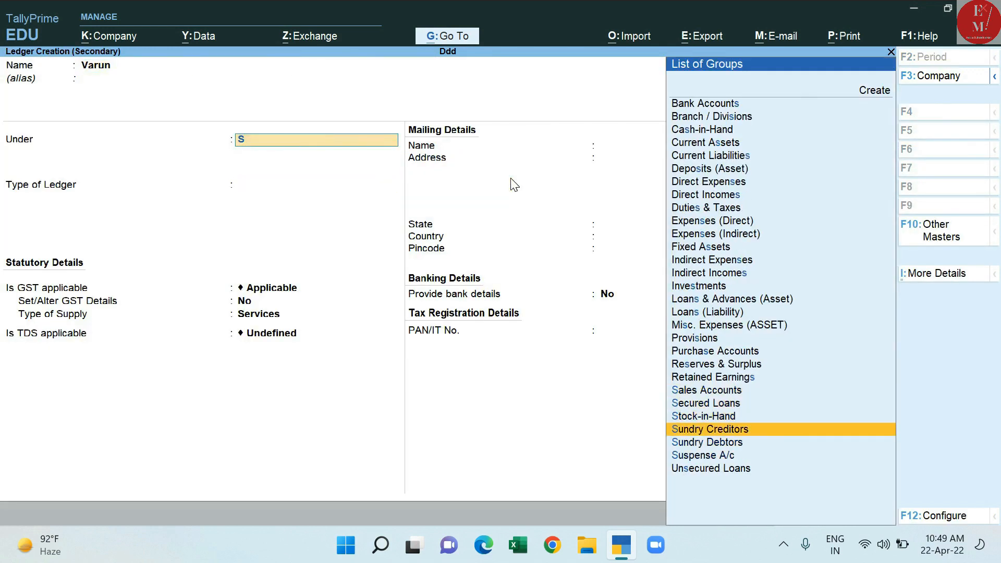
key("Return")
Accept the default mailing, banking and tax registration details of the second supplier's ledger and save it.
key("Return")
key("Return")
key("Return")
key("Return")
key("Return")
key("Return")
key("Return")
key("Return")
key("Return")
key("Return")
key("Return")
key("Return")
key("Return")
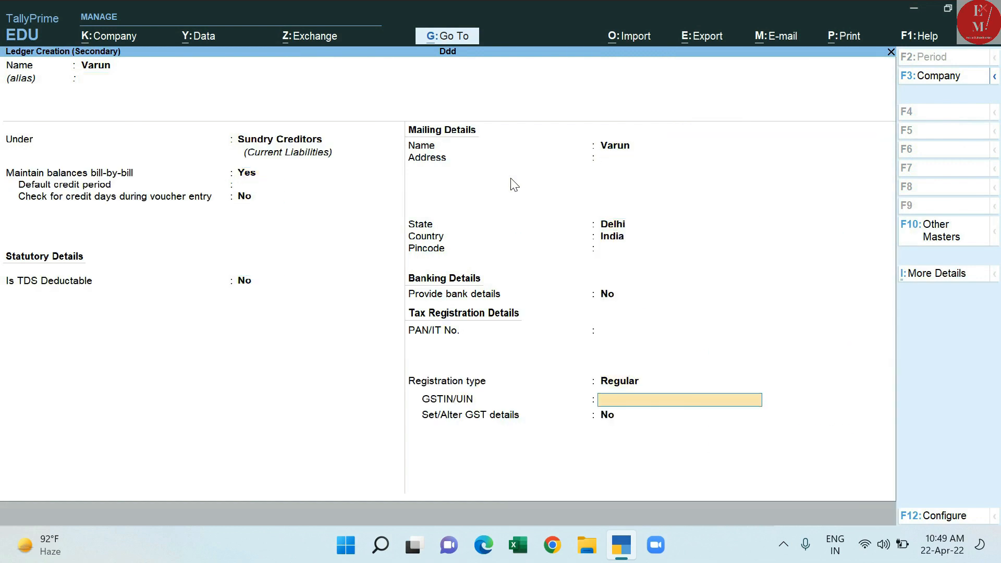
key("Return")
key("Return")
key("Return")
Use the new ledger as the voucher's party and accept its receipt and party details without dispatch information.
key("Return")
key("Return")
key("Return")
key("Return")
key("Return")
key("Return")
key("Return")
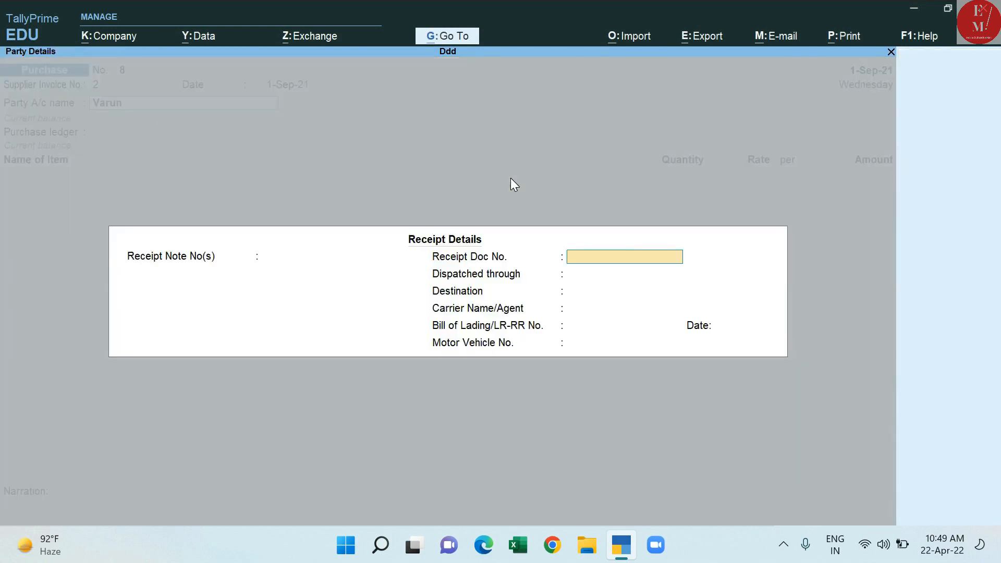
key("Return")
key("Return")
key("Return")
key("Return")
key("Return")
key("Return")
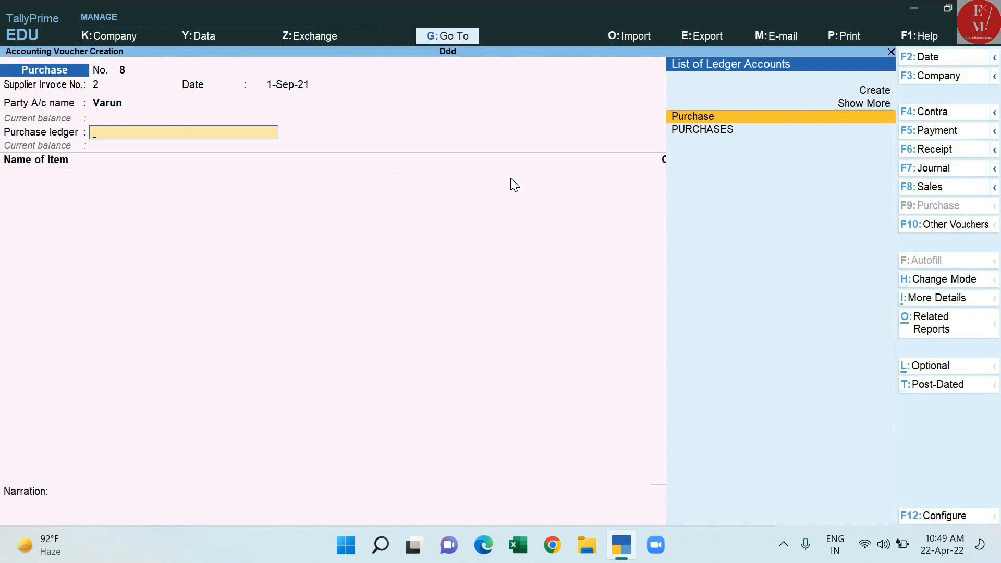
Set Purchase as the purchase ledger and start a new stock item named Machines under Primary.
key("Return")
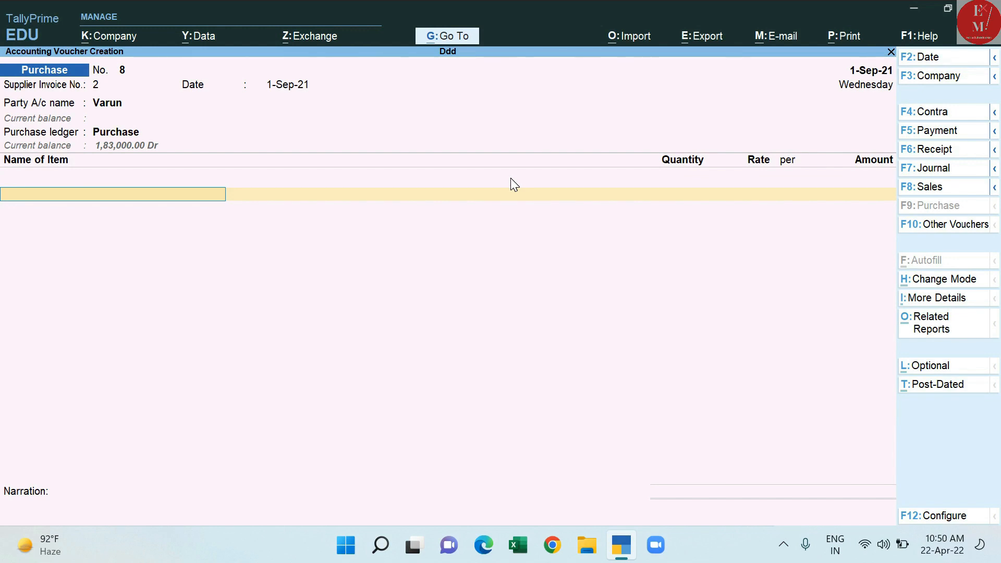
key("alt+c")
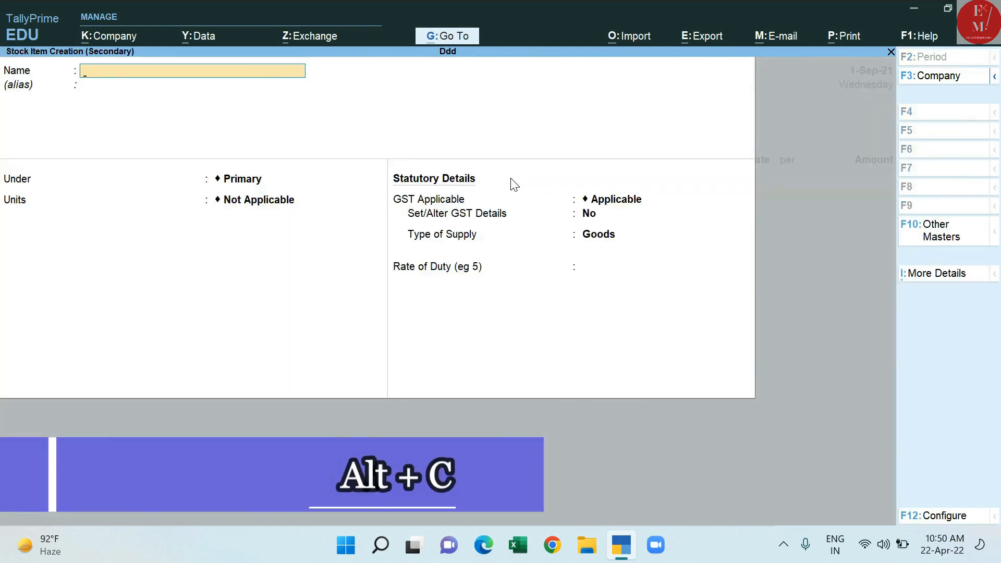
type("Machines")
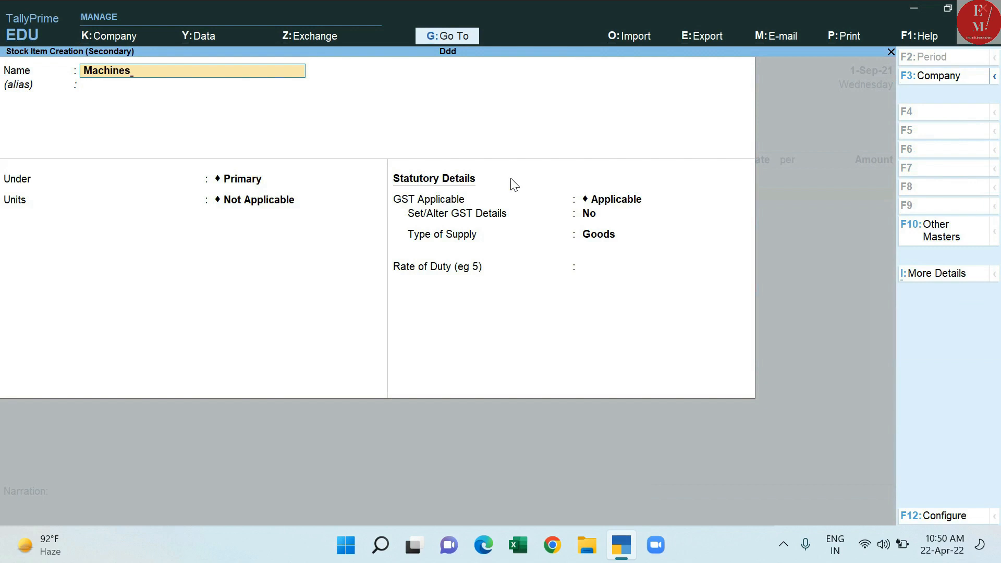
key("Return")
key("Return")
key("Return")
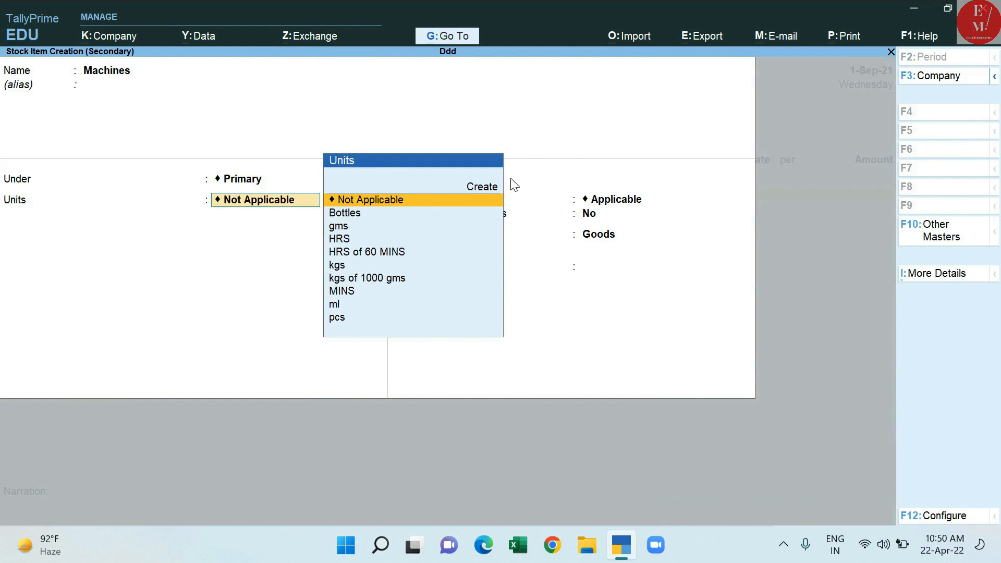
Set the Machines item's unit to pcs, keep its default statutory details and save it into the voucher.
key("Down")
key("Down")
key("Down")
key("Down")
key("Down")
key("Down")
key("Down")
key("Down")
key("Down")
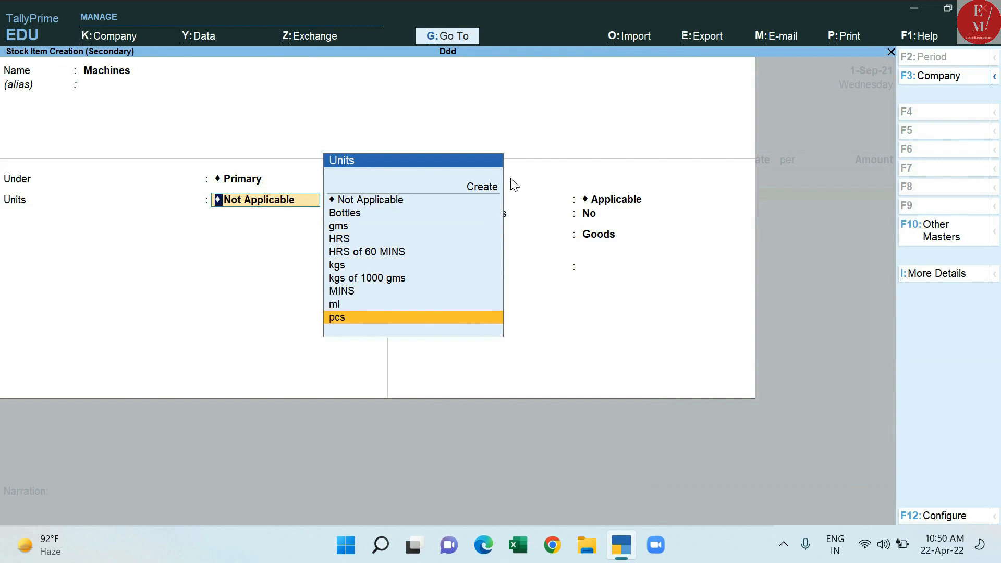
key("Return")
key("Return")
key("Return")
key("Return")
key("Return")
key("Return")
key("Return")
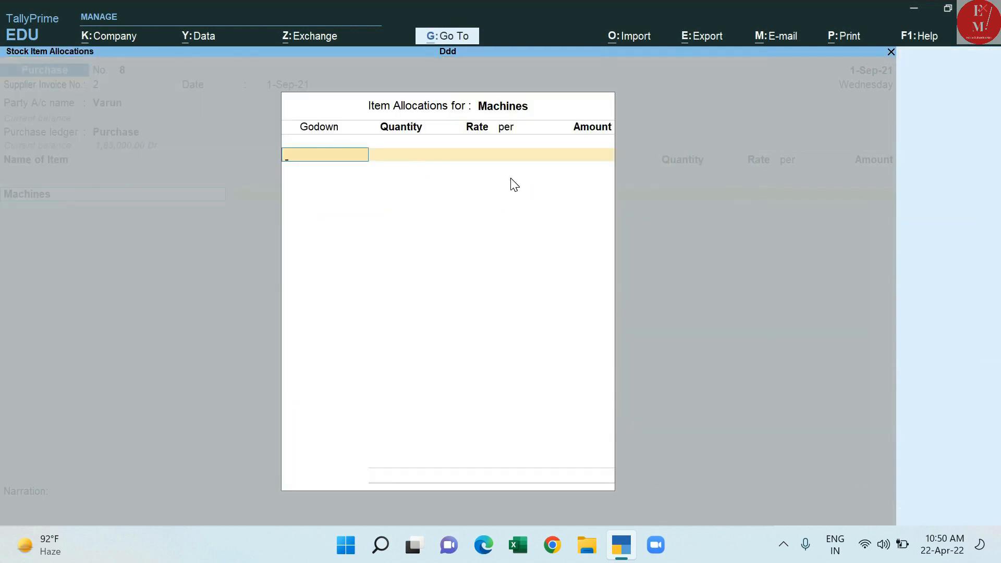
Allocate 23 pcs of Machines to Main Location at a rate of 12,000 per piece.
key("Return")
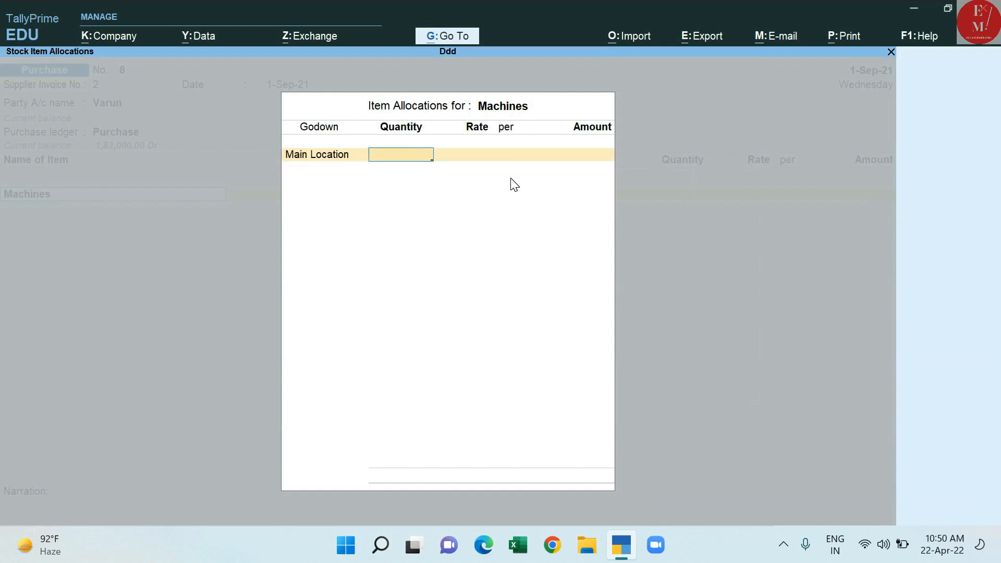
type("23")
key("Return")
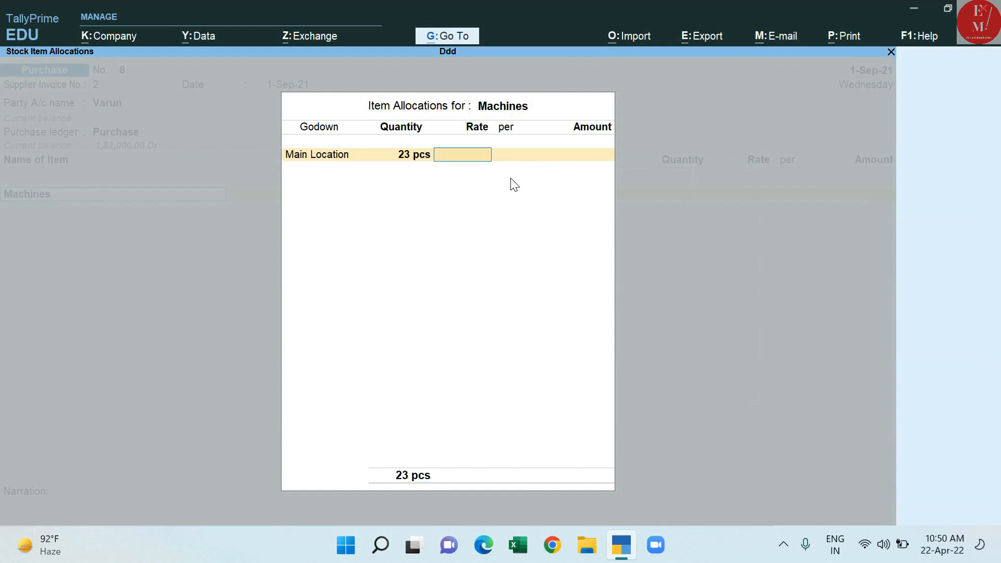
type("12000")
key("Return")
key("Return")
key("Return")
key("Return")
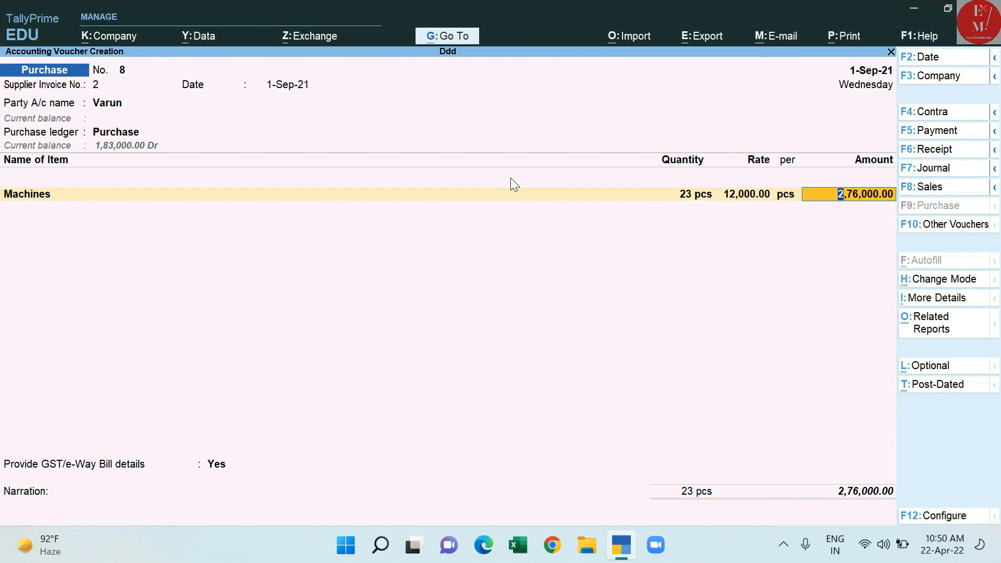
Finish the item list, keep GST/e-Way Bill details at Yes, accept the remaining default details and save the purchase voucher.
key("Return")
key("Return")
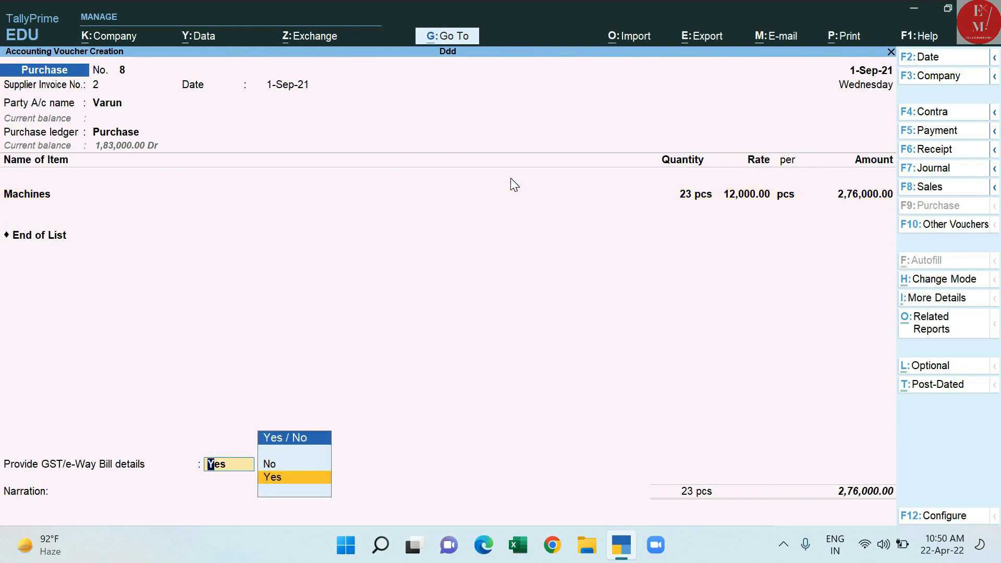
key("Return")
key("Return")
key("Return")
key("Return")
key("Return")
key("Return")
key("Return")
key("Return")
key("Return")
key("Return")
key("Return")
key("Return")
key("Return")
key("Return")
key("Return")
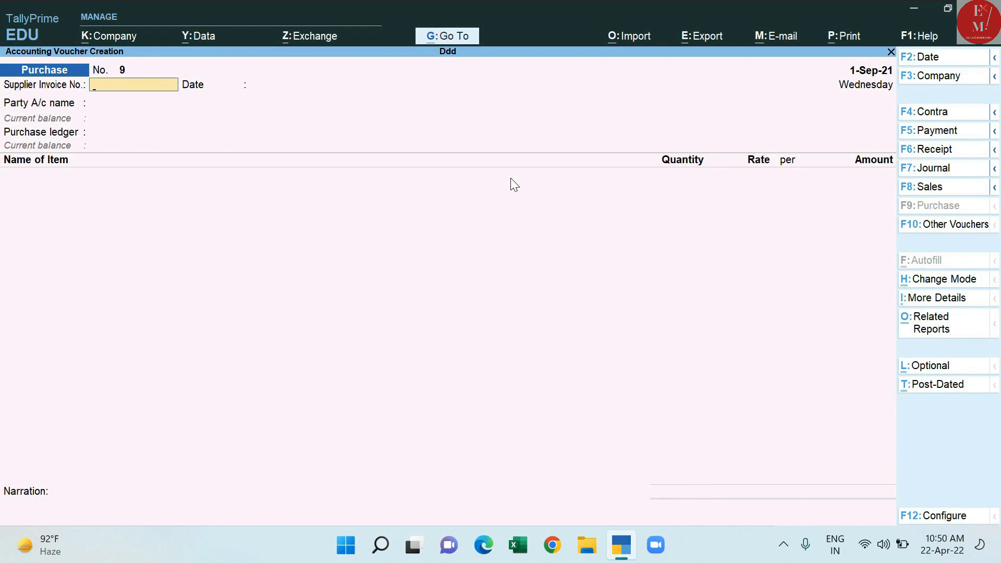
Switch the new purchase voucher to As Voucher mode and enter supplier invoice number 3 dated 1-Sep-21.
left_click(910, 285)
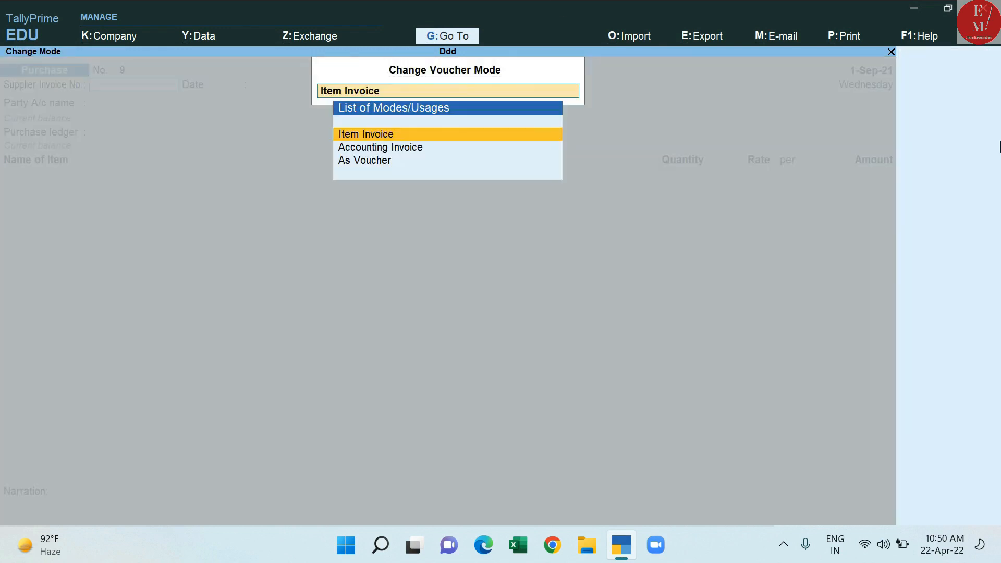
left_click(386, 162)
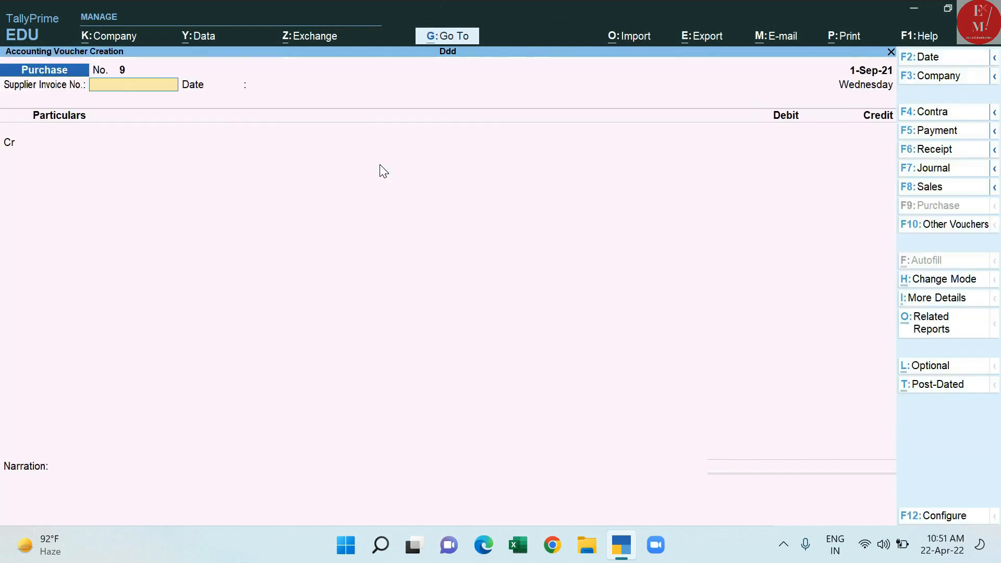
type("3")
key("Return")
key("Return")
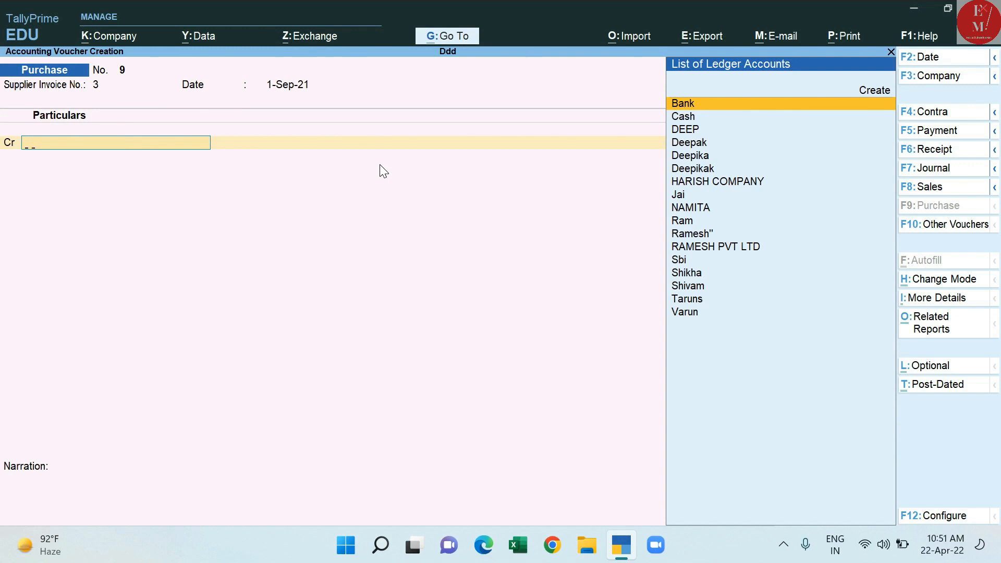
Credit the second supplier's ledger and accept its receipt and party details without dispatch information.
type("V")
key("Return")
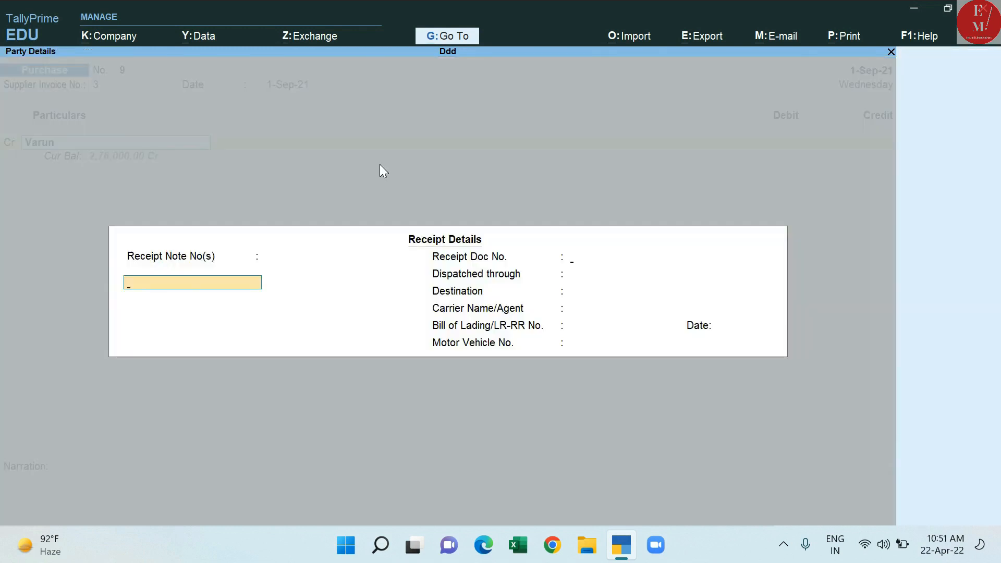
key("Return")
key("Return")
key("Return")
key("Return")
key("Return")
key("Return")
key("Return")
key("Return")
key("Return")
key("Return")
key("Return")
key("Return")
key("Return")
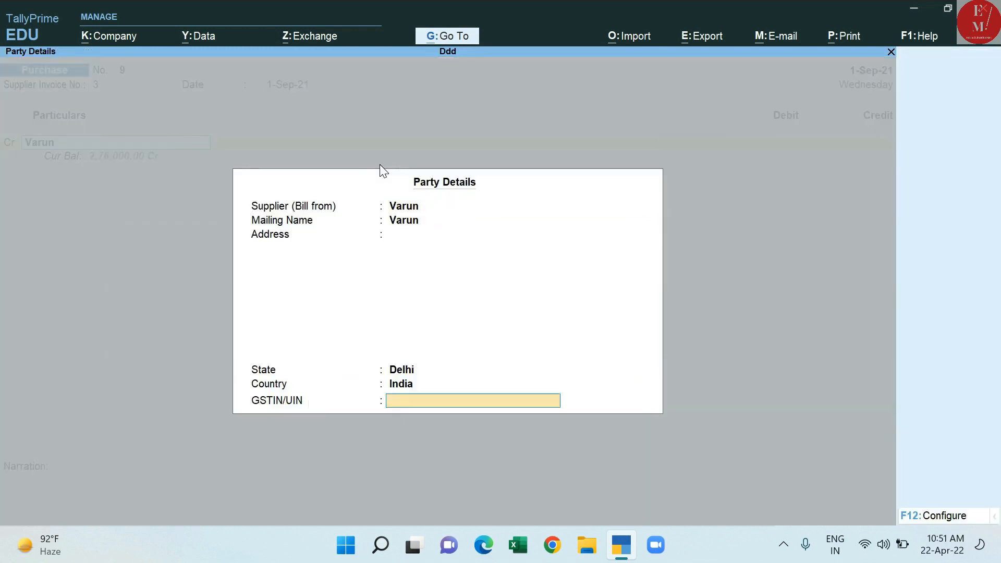
Enter a credit amount of 30,000 for the supplier and record it bill-wise as New Ref 3.
type("30000")
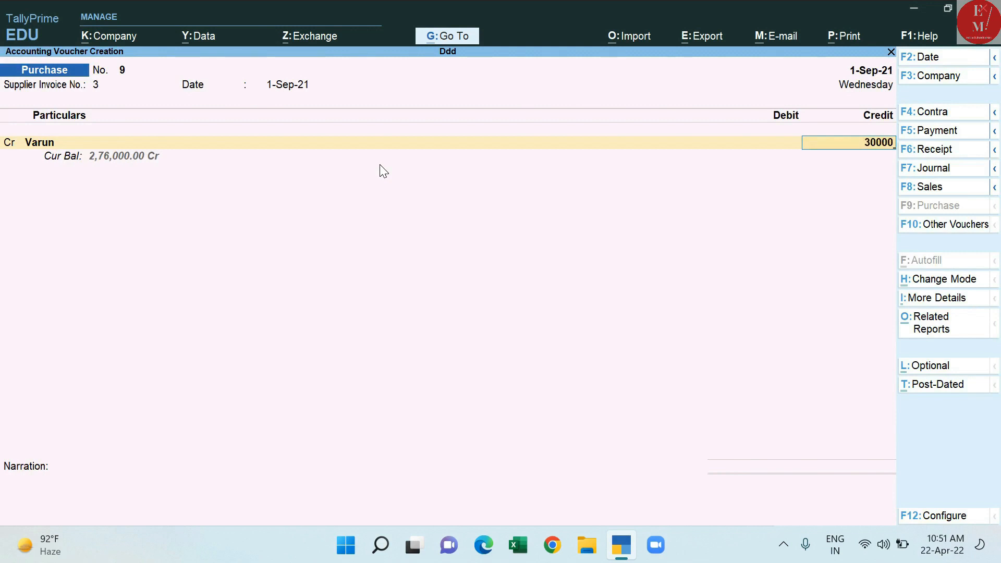
key("Return")
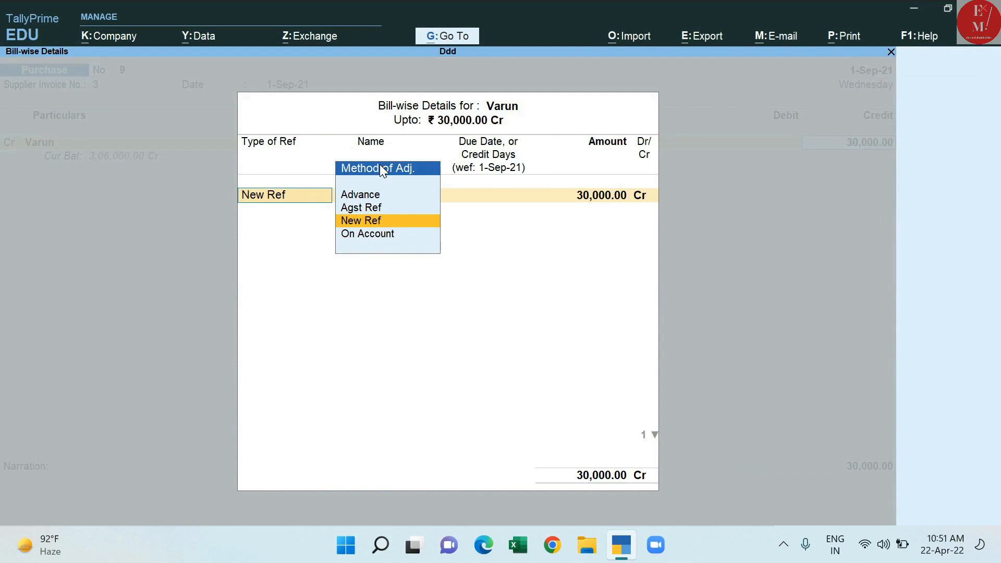
key("Return")
key("Return")
key("Return")
key("Return")
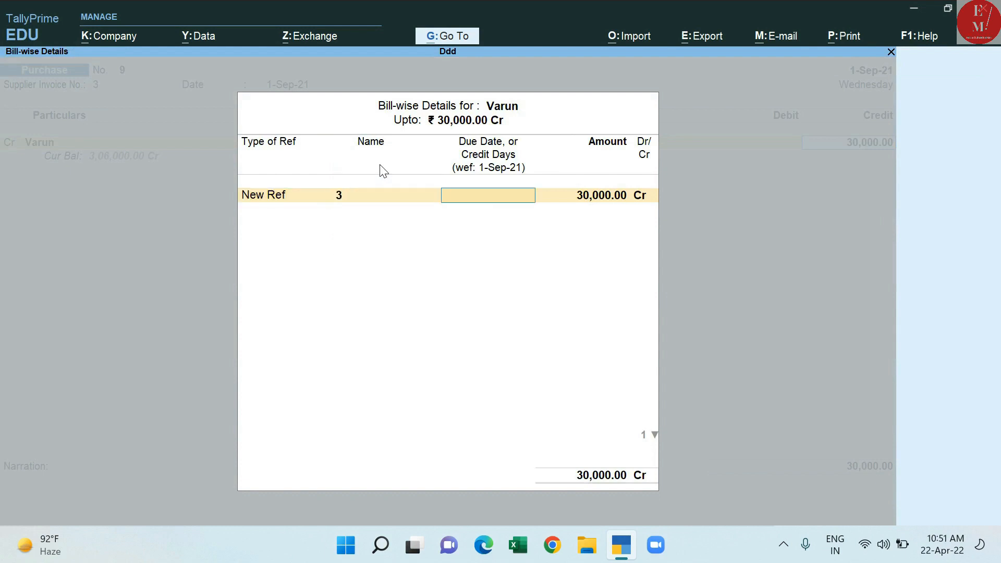
key("Return")
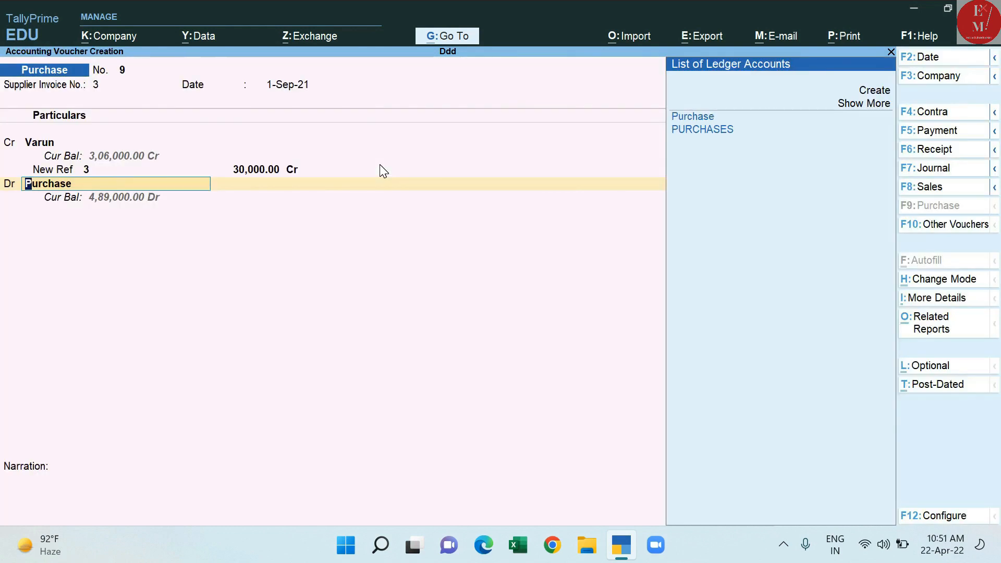
Debit the Purchase ledger with 30,000 and leave out the inventory allocations.
key("Return")
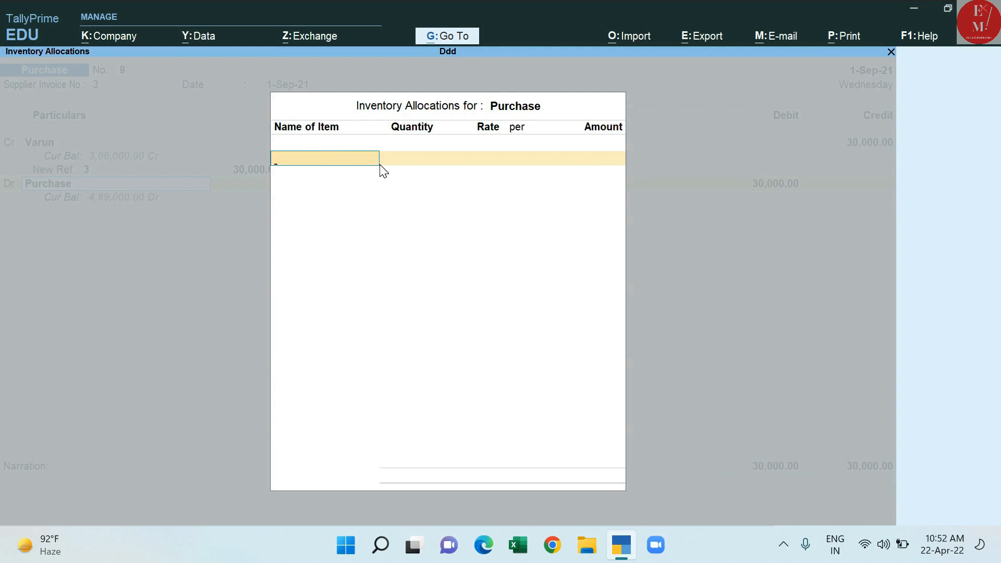
key("Escape")
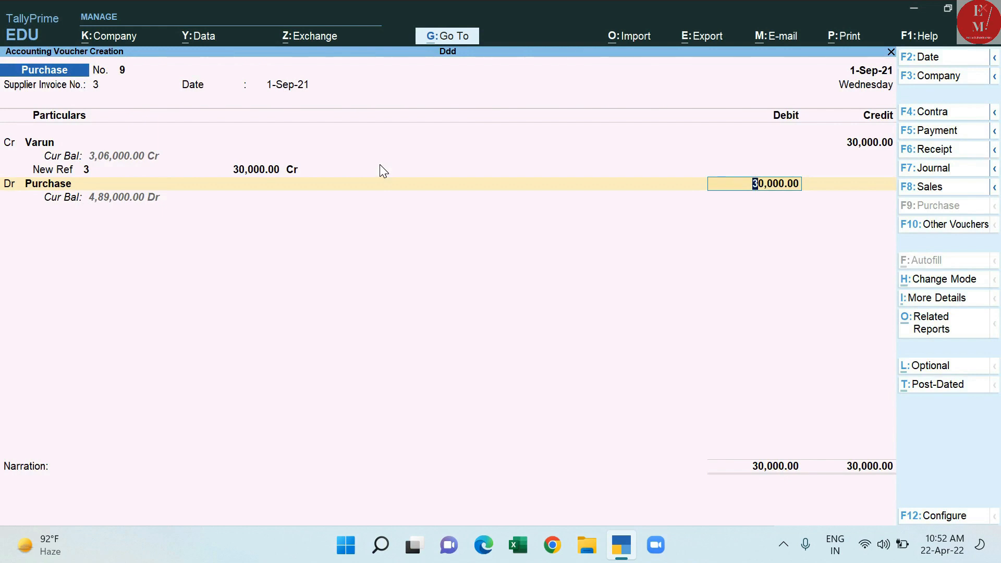
key("Return")
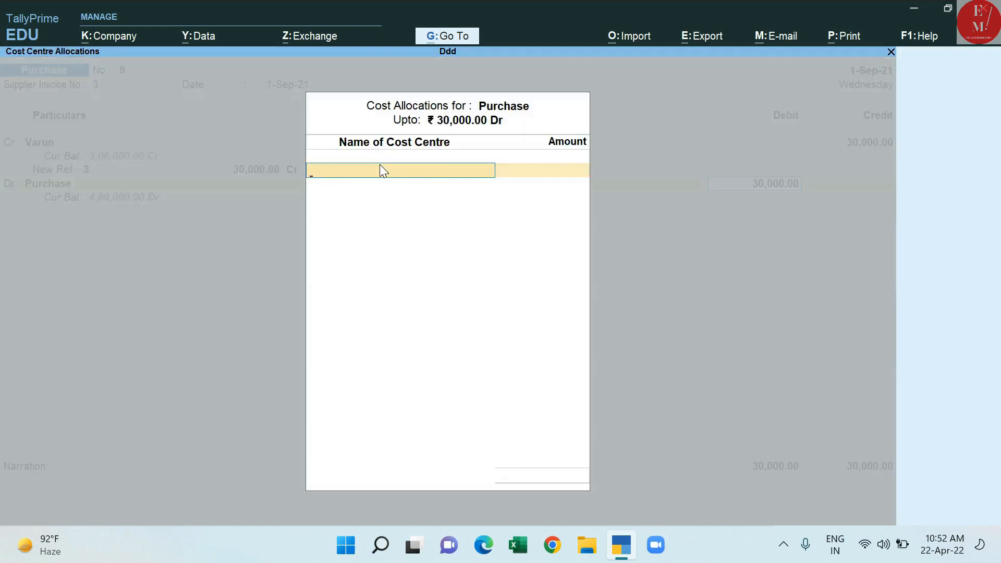
Allocate the full 30,000 to the Advertisement cost centre and save the voucher without a narration.
key("Return")
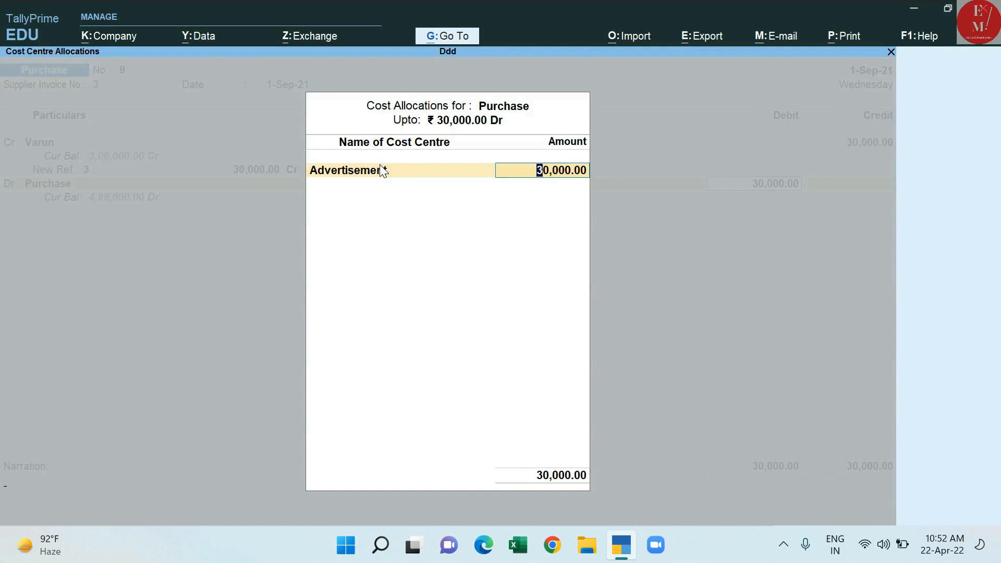
key("Return")
key("BackSpace")
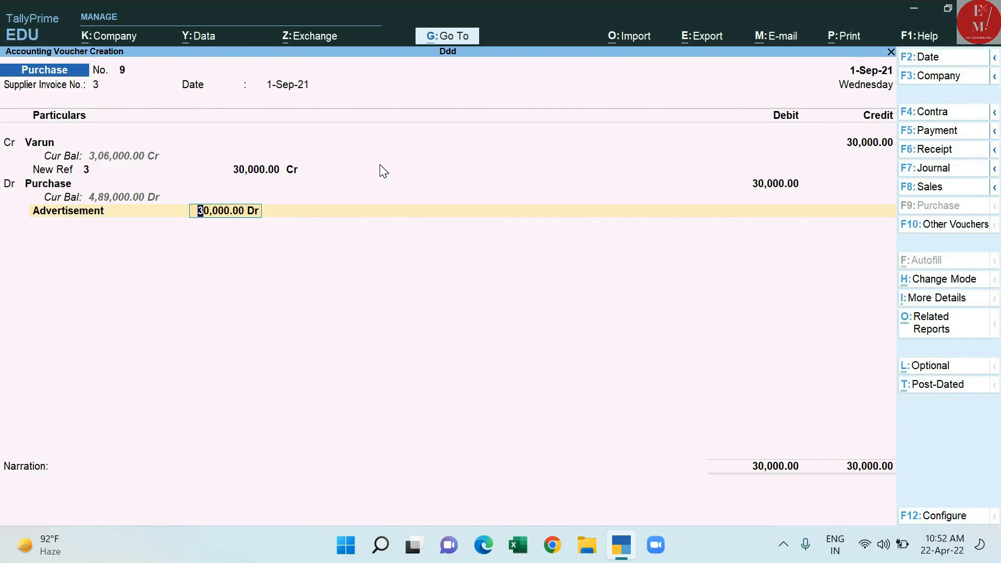
key("Return")
key("Return")
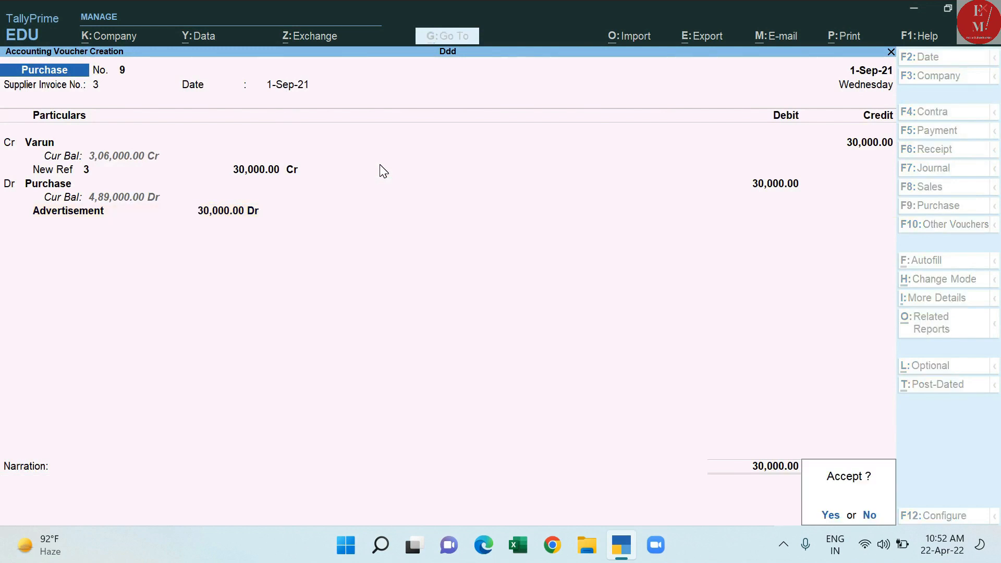
key("Return")
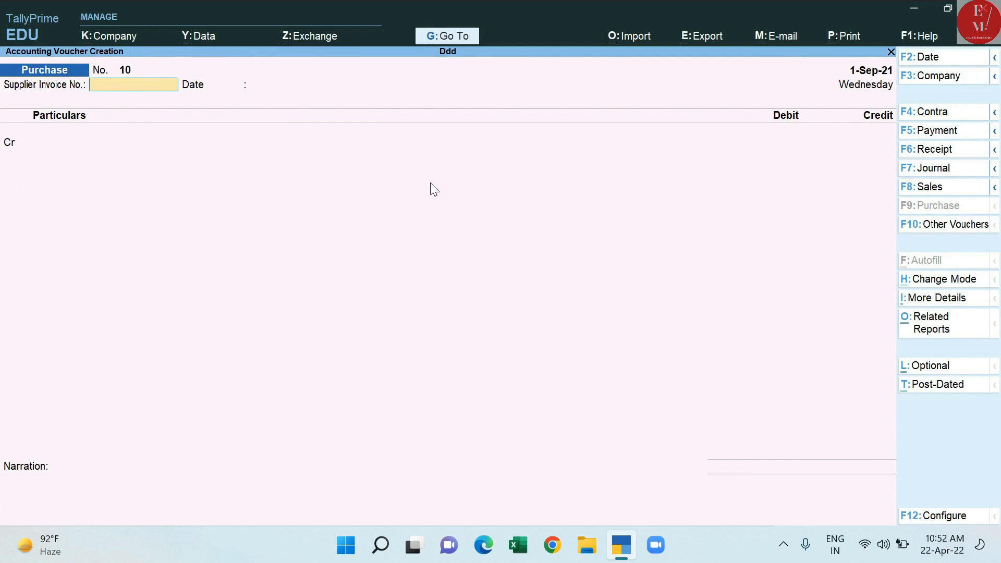
Open the choice of voucher modes for the new purchase voucher.
left_click(934, 280)
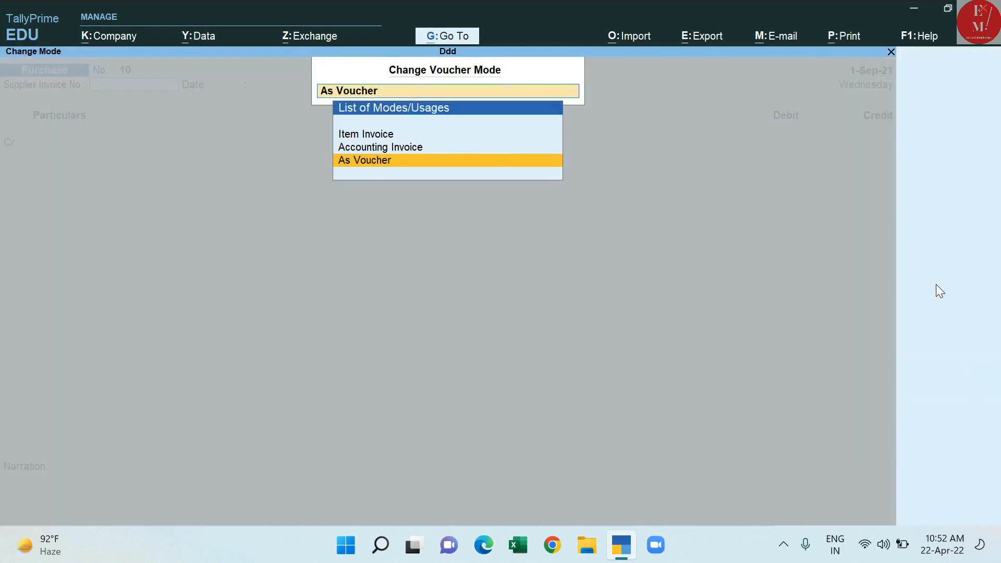